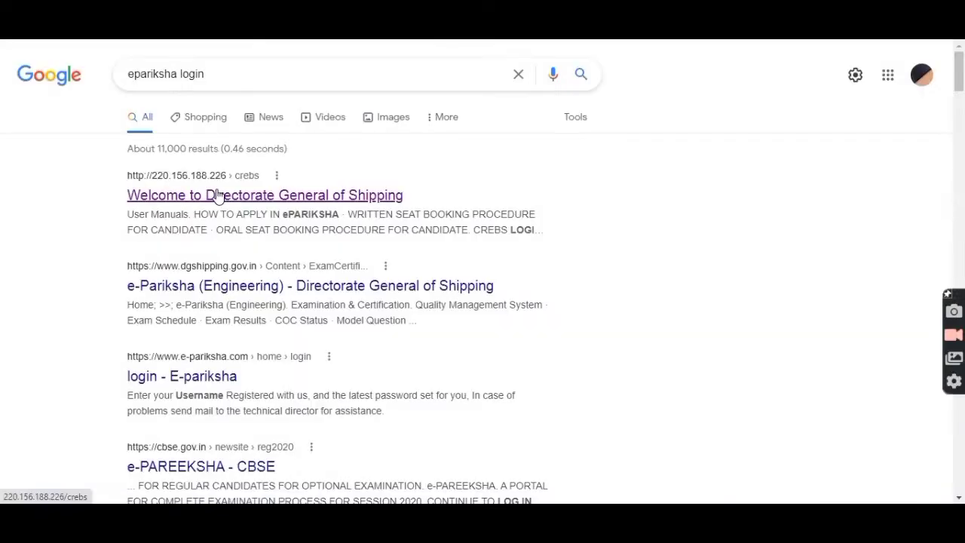
Open ePariksha, log in with the saved email and password, and view the Exam Result table
left_click(217, 195)
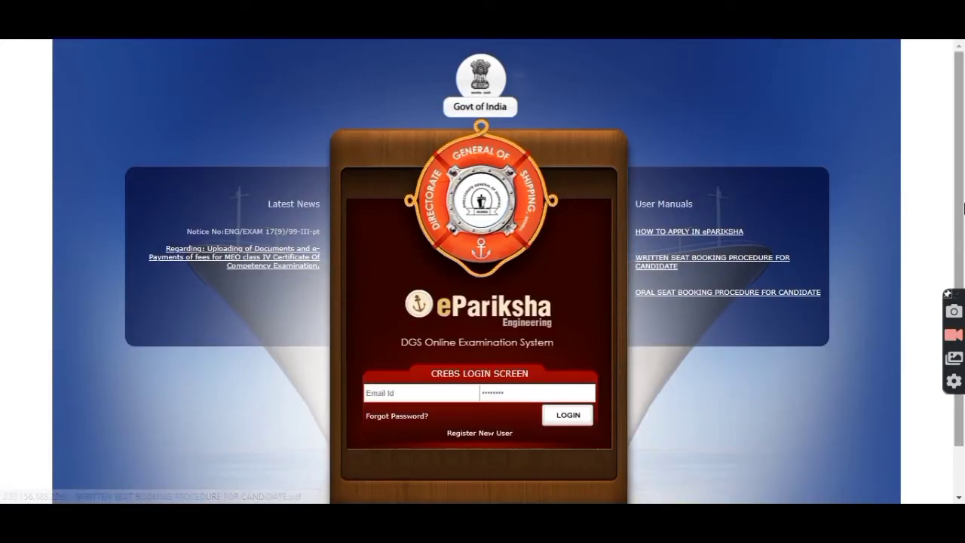
scroll(959, 202, "down", 1)
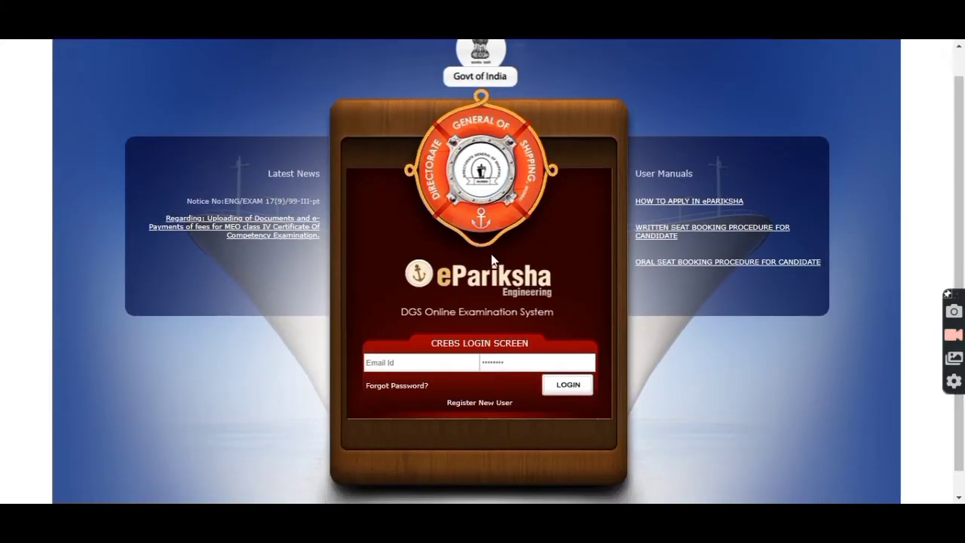
left_click(379, 365)
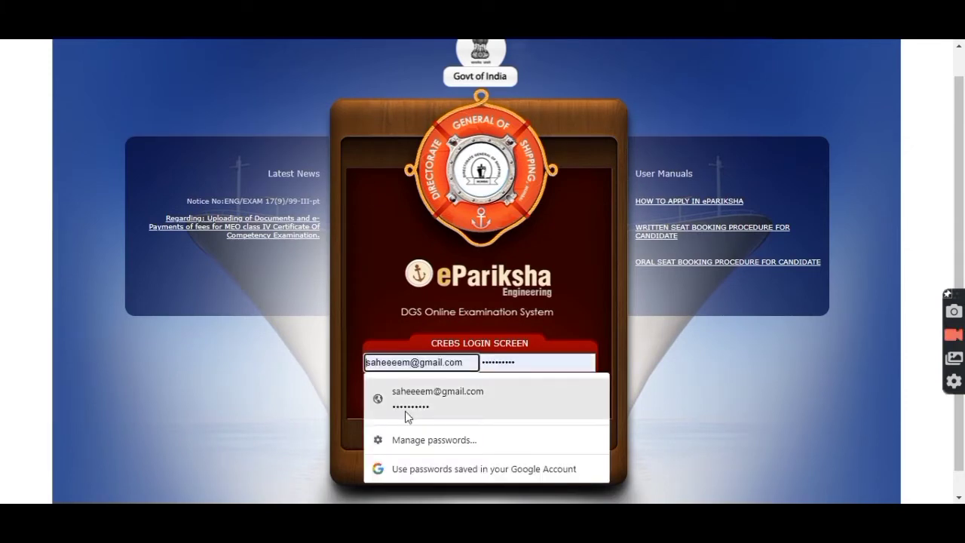
left_click(379, 407)
left_click(582, 394)
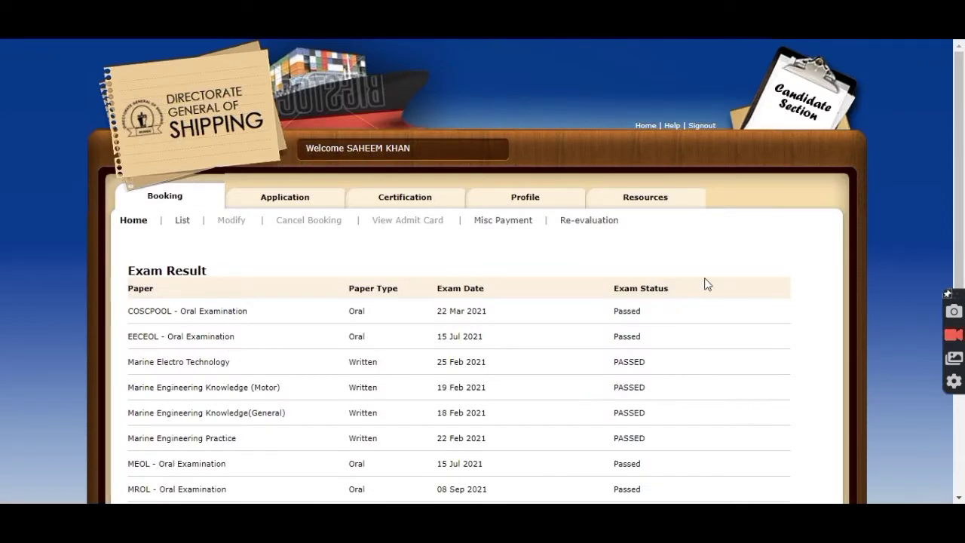
scroll(964, 205, "down", 1)
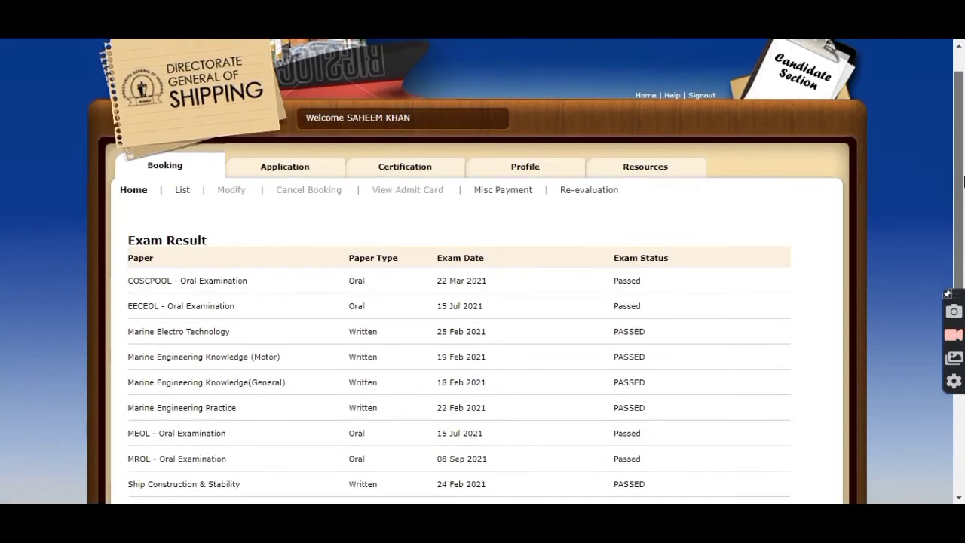
left_click_drag(963, 205, 964, 219)
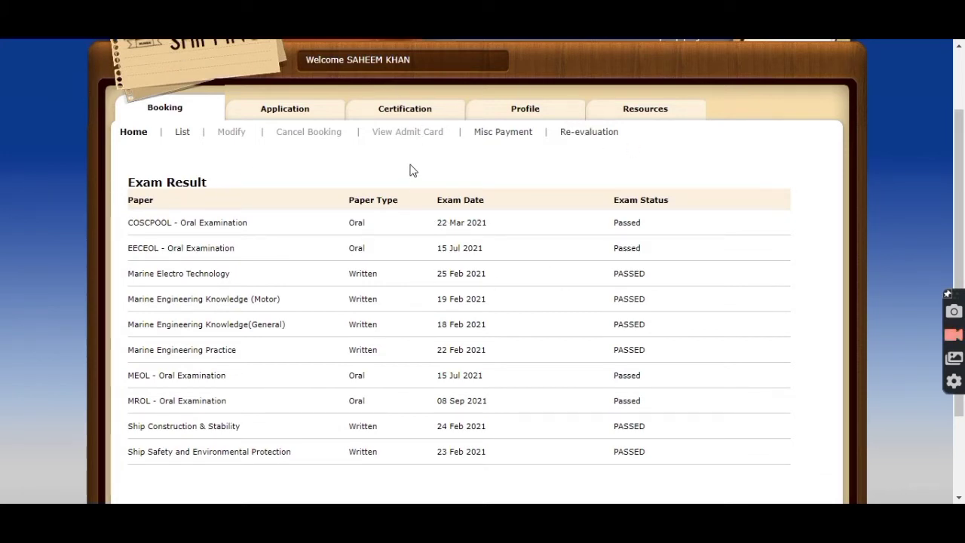
Confirm the 3000 online certification fee payment, then bring up the COC Application Form
left_click(400, 110)
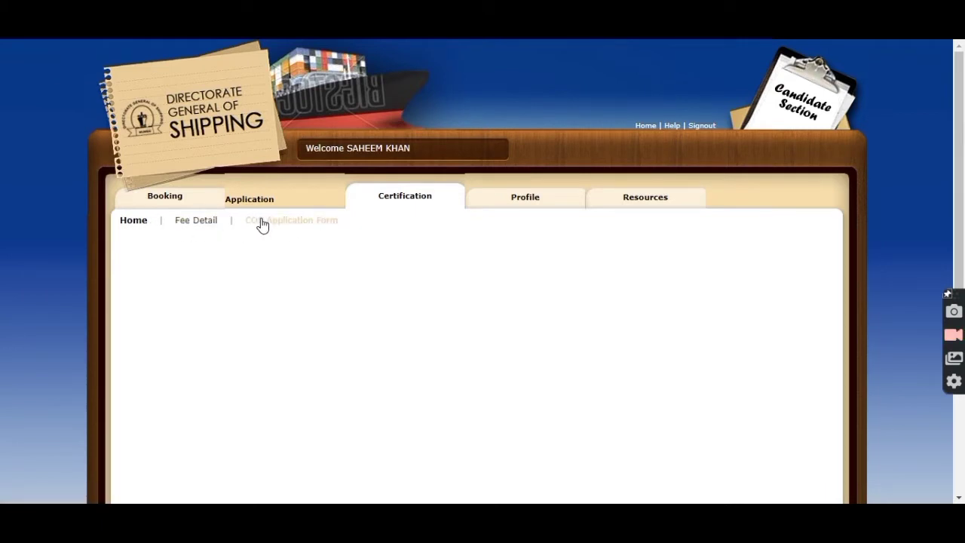
left_click(203, 223)
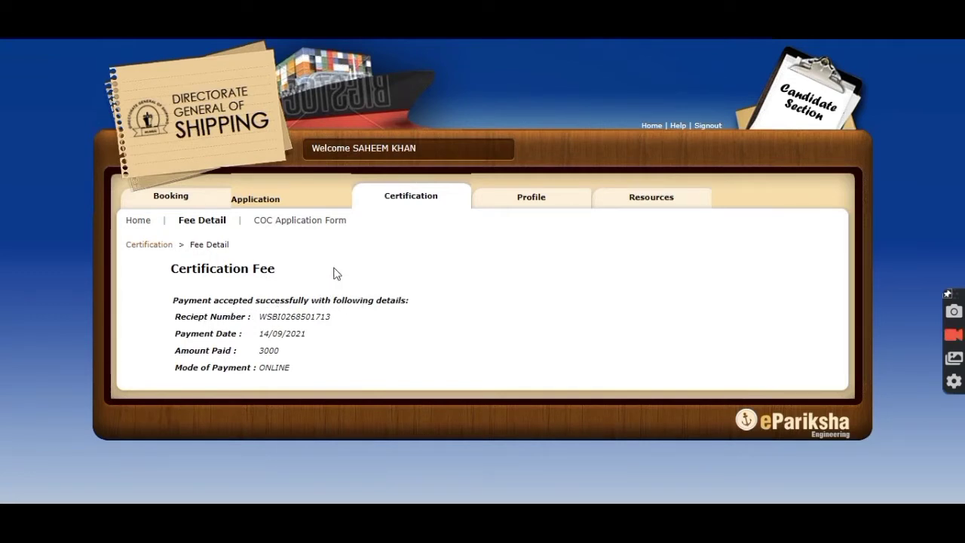
left_click(290, 227)
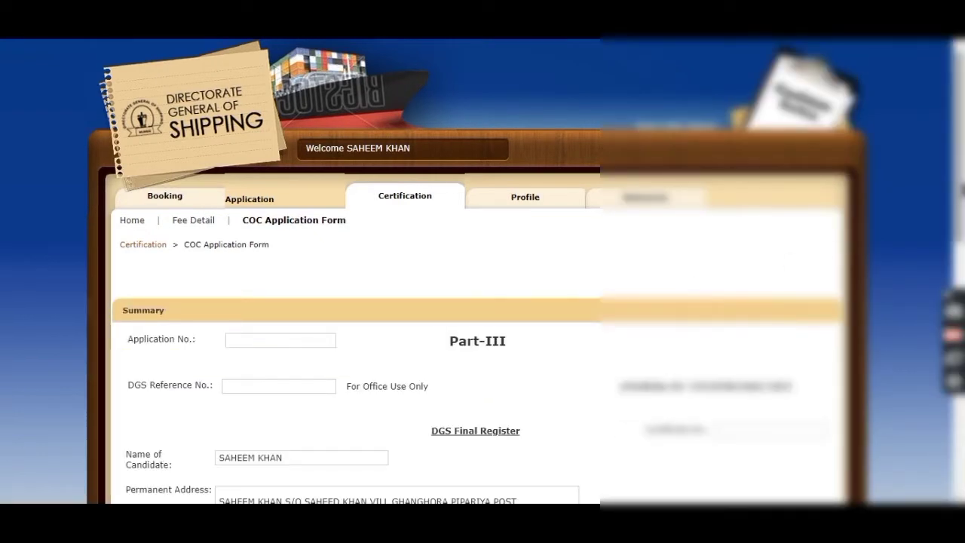
Review page 1 of the COC application form
scroll(483, 271, "down", 3)
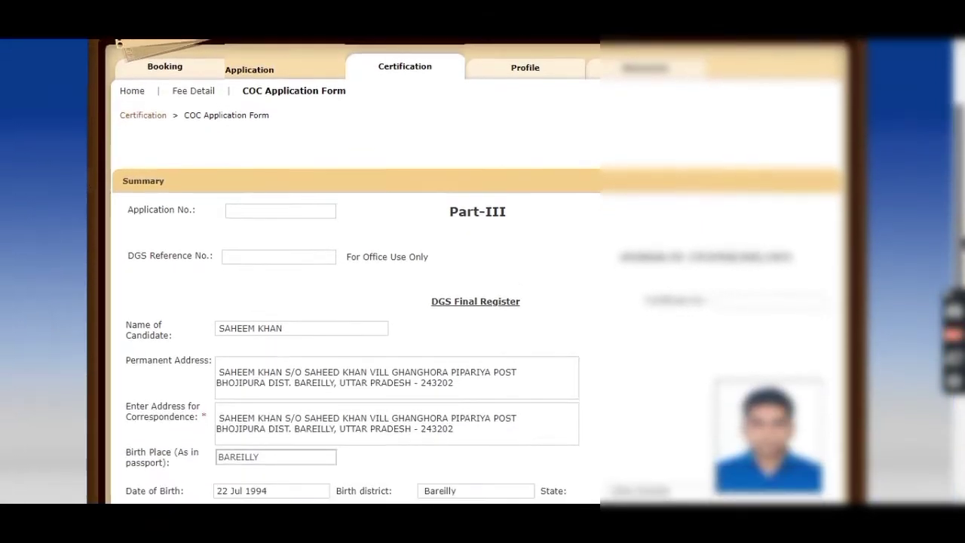
scroll(483, 271, "down", 3)
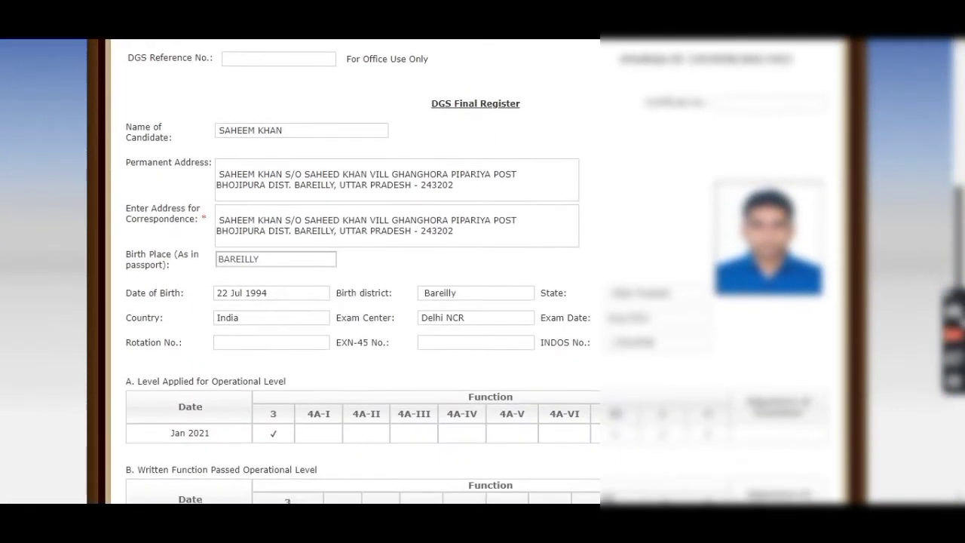
scroll(482, 272, "down", 1)
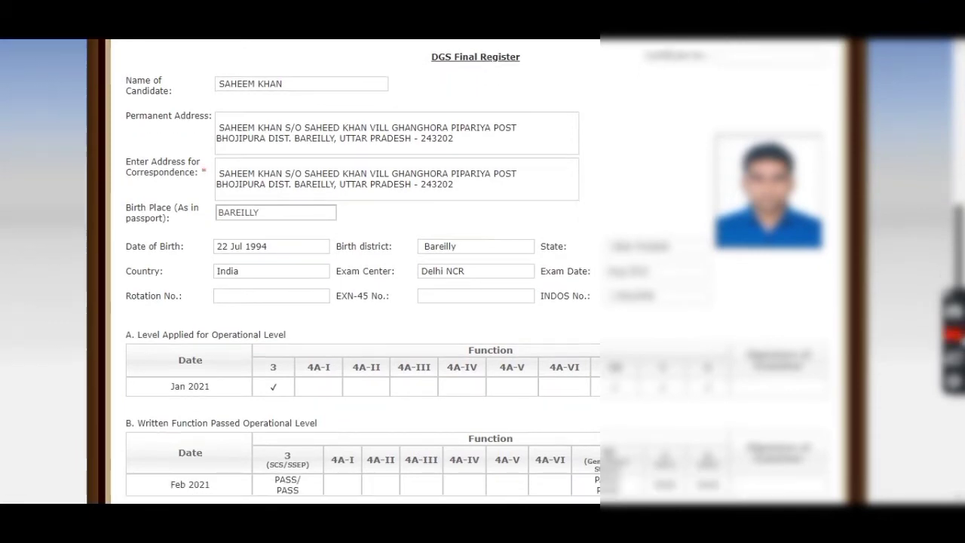
scroll(963, 427, "down", 4)
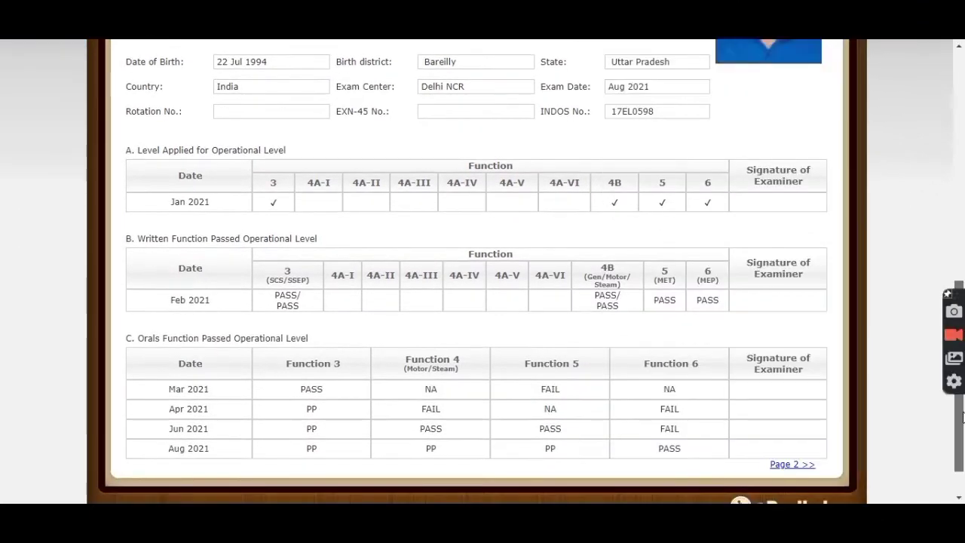
scroll(962, 427, "down", 1)
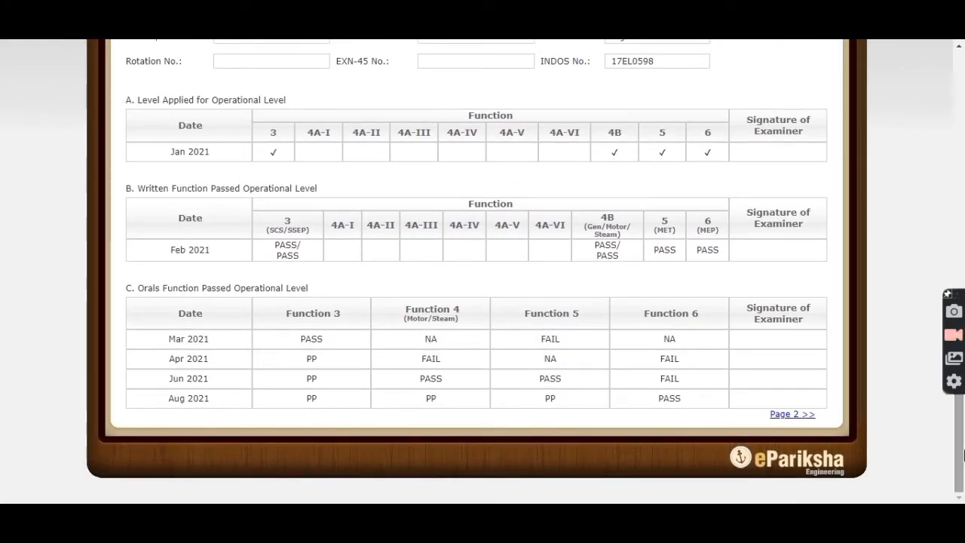
Review page 2's examiner assessment and view the documents uploaded for the COC
left_click(797, 414)
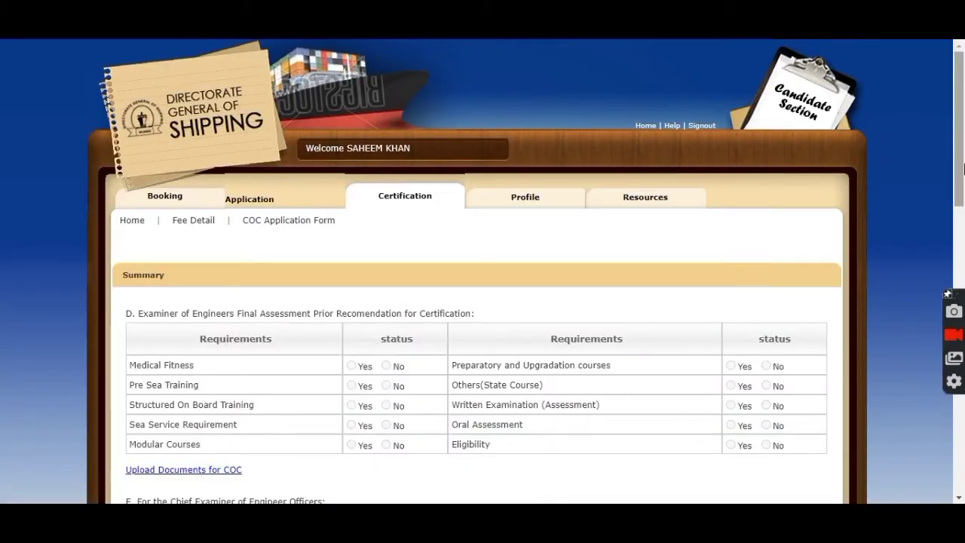
scroll(963, 192, "down", 1)
scroll(963, 192, "down", 1)
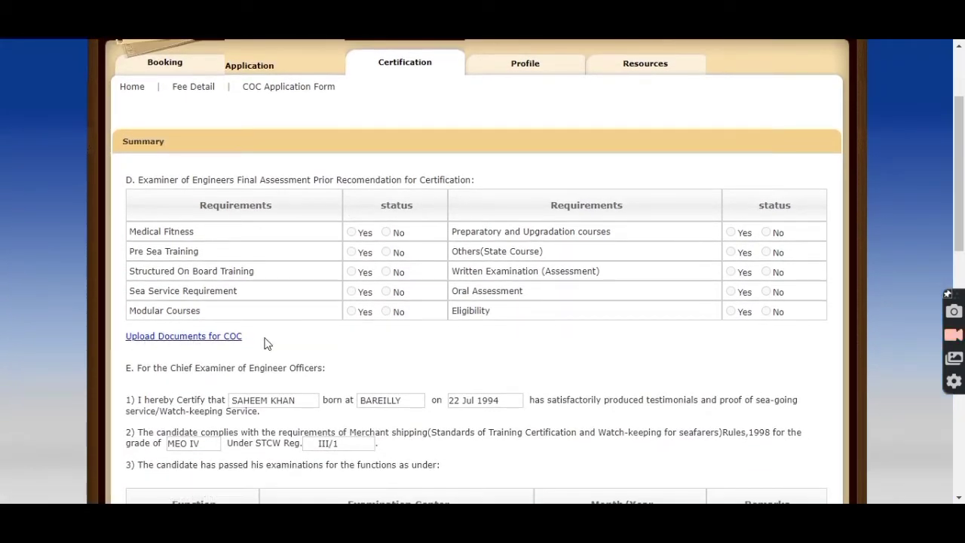
left_click(196, 339)
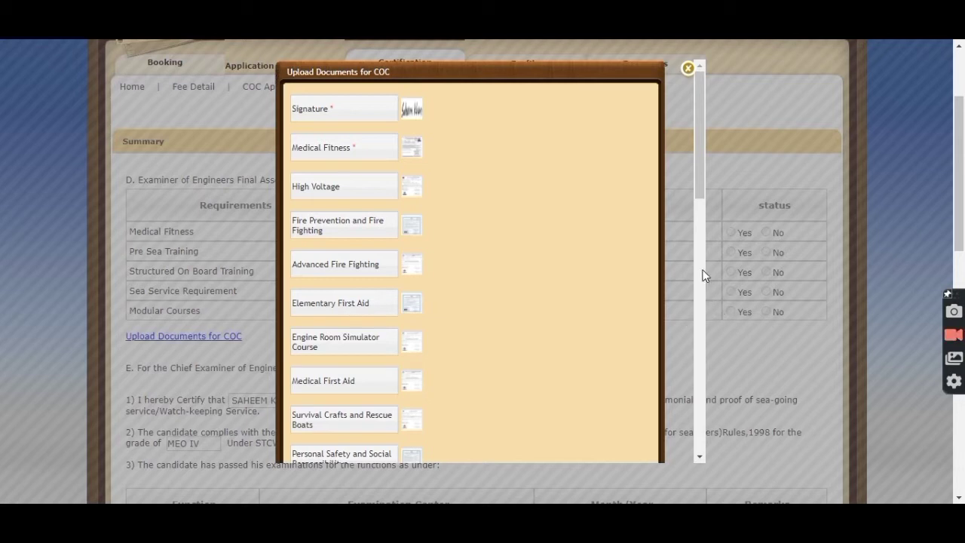
left_click_drag(699, 187, 701, 280)
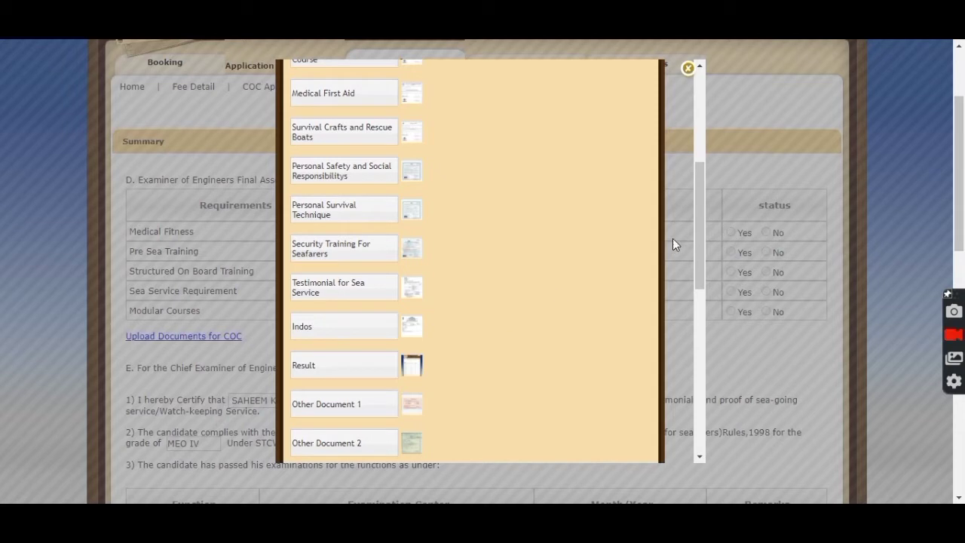
left_click_drag(701, 224, 701, 391)
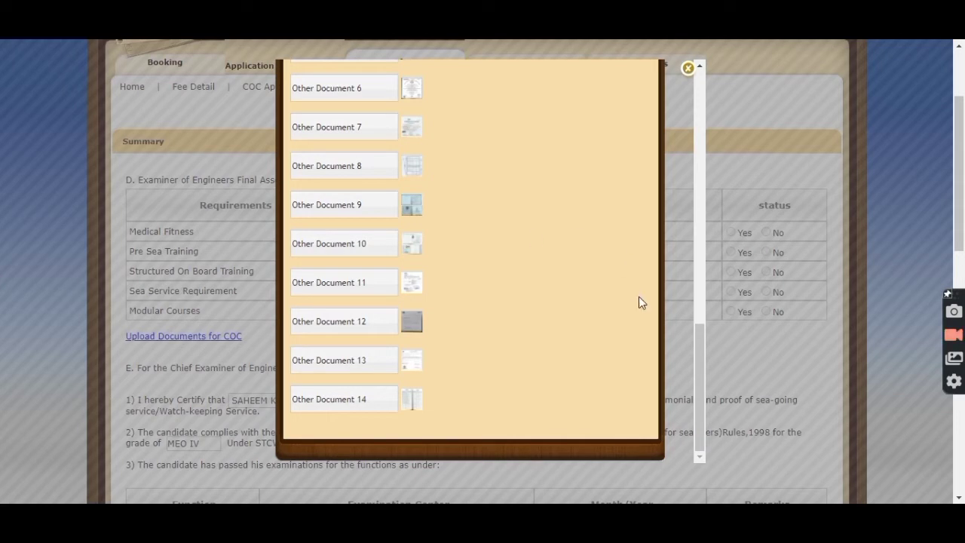
left_click(689, 71)
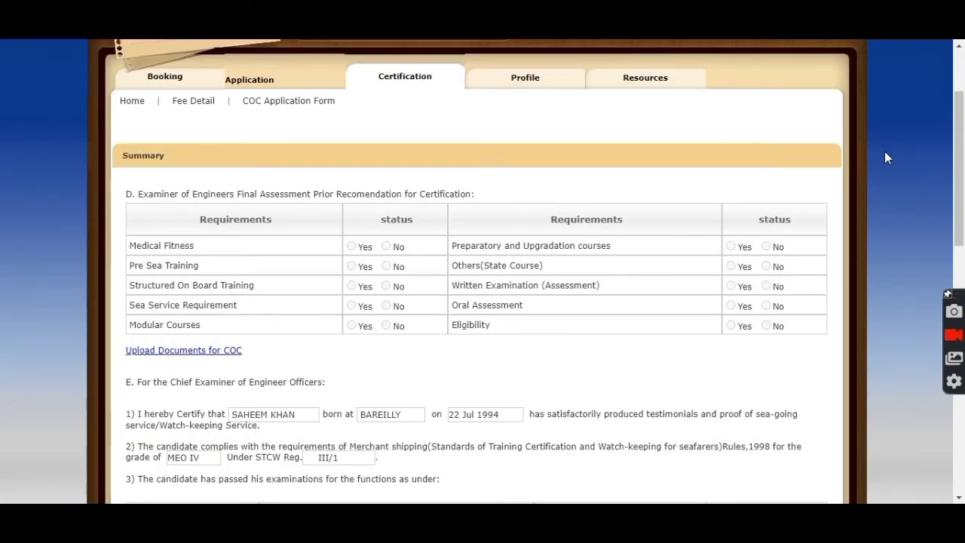
left_click_drag(960, 158, 964, 411)
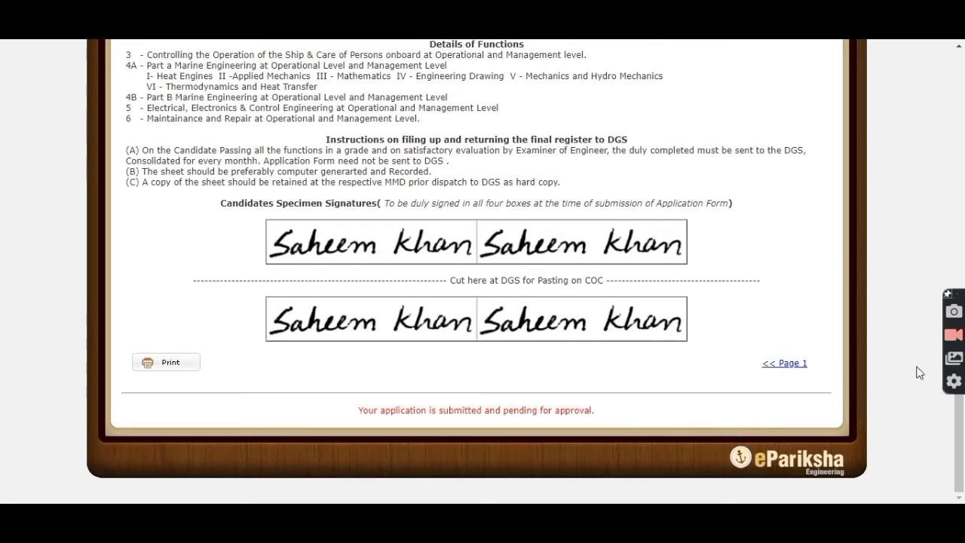
left_click_drag(964, 416, 964, 159)
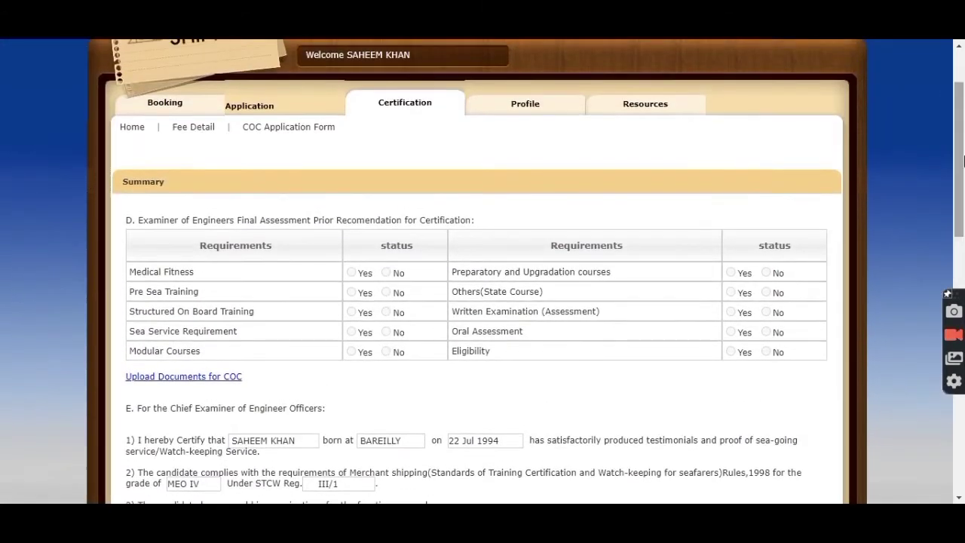
View the photograph, signature and passport files attached under Profile > Personal Particulars
left_click(526, 107)
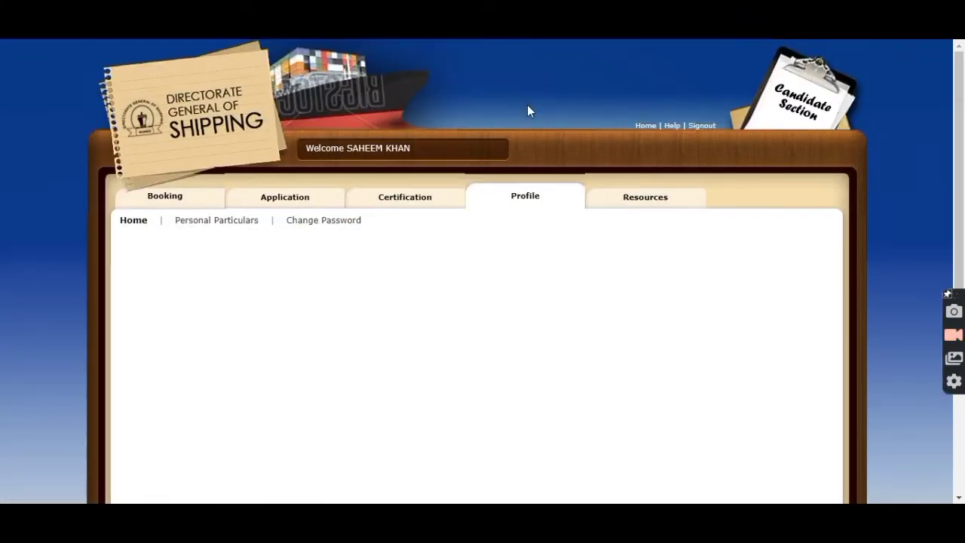
left_click(235, 224)
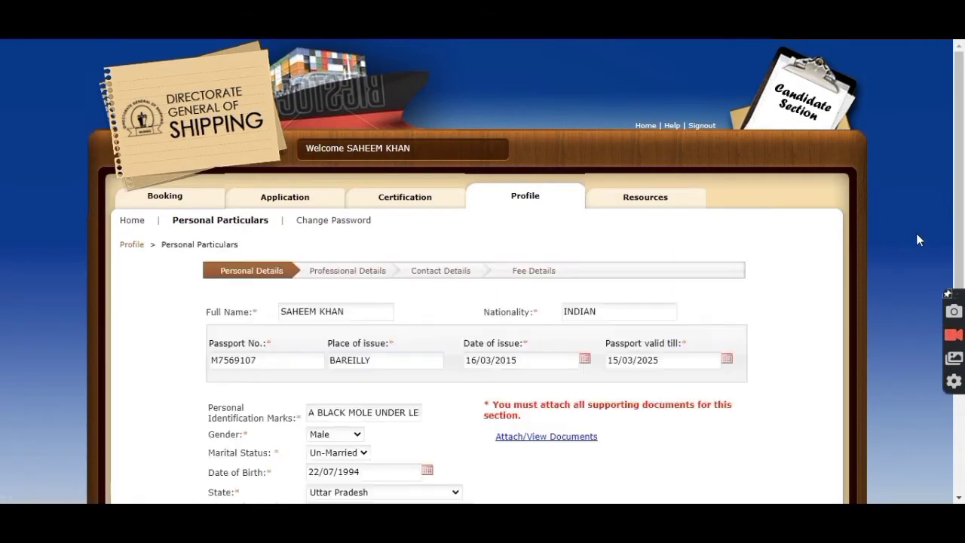
scroll(964, 280, "down", 3)
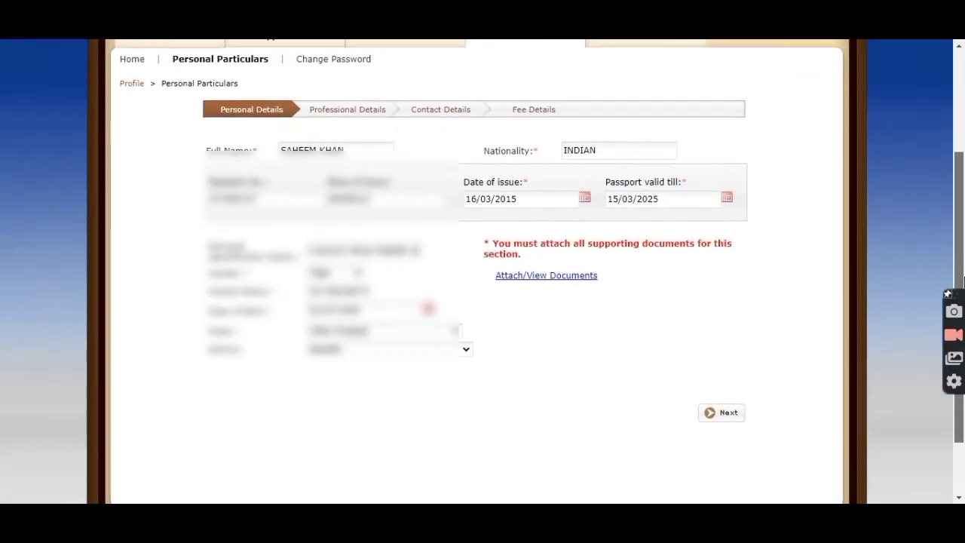
left_click(549, 276)
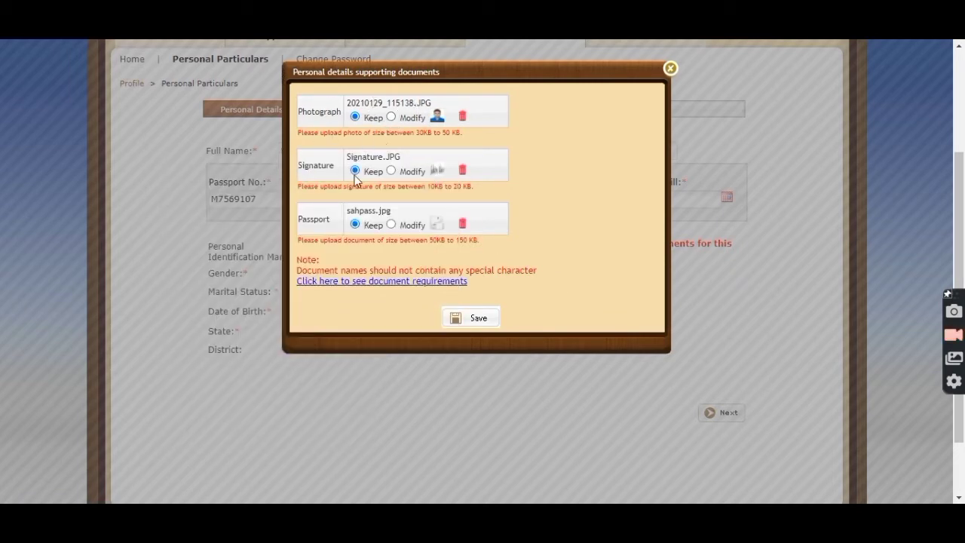
left_click(392, 286)
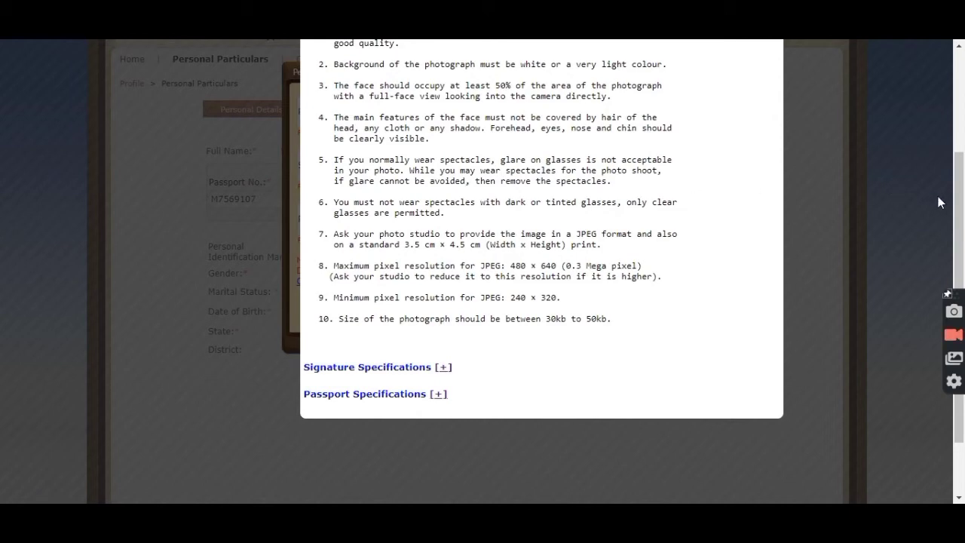
Check the 30kb–50kb photograph and 10kb–20kb signature size limits
scroll(964, 188, "up", 1)
left_click_drag(964, 189, 964, 175)
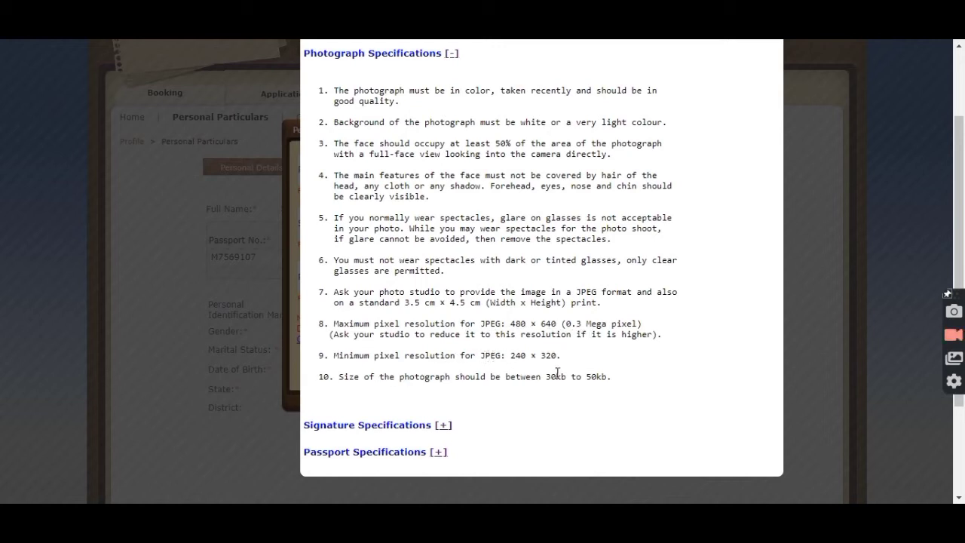
left_click_drag(561, 379, 589, 375)
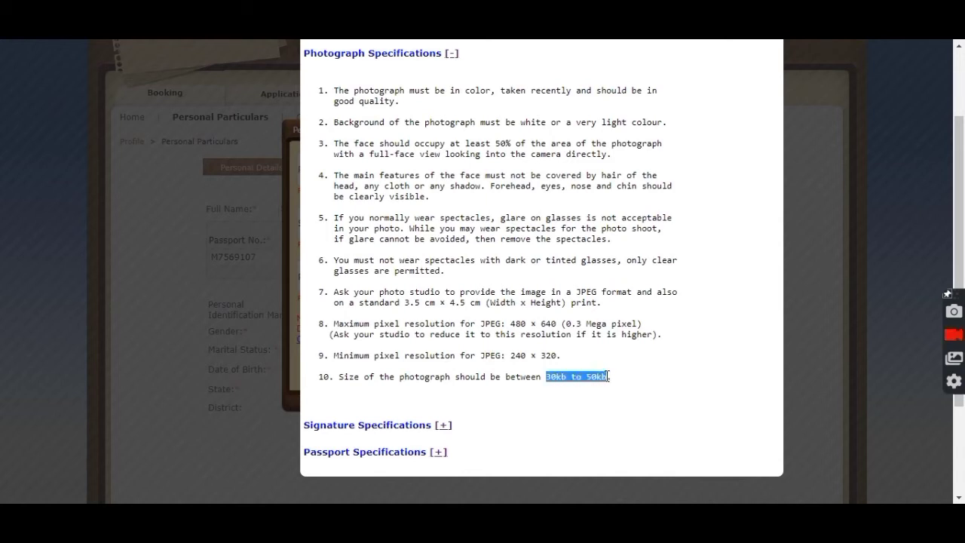
left_click(508, 407)
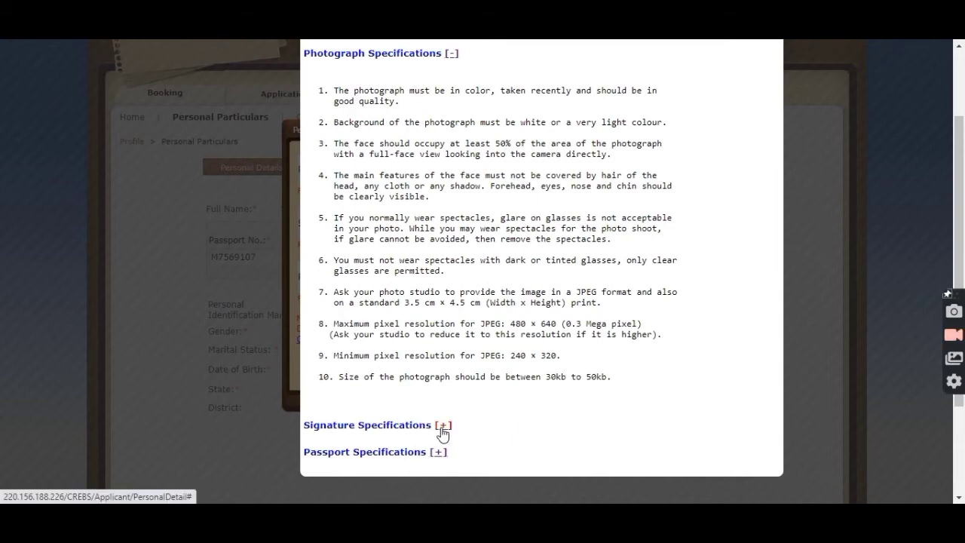
left_click(443, 426)
scroll(453, 429, "down", 2)
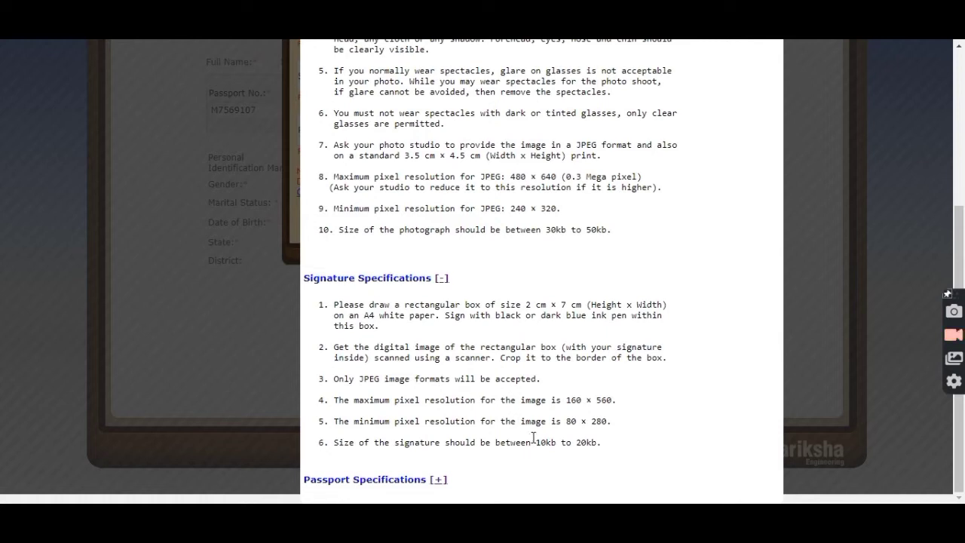
left_click_drag(537, 442, 597, 446)
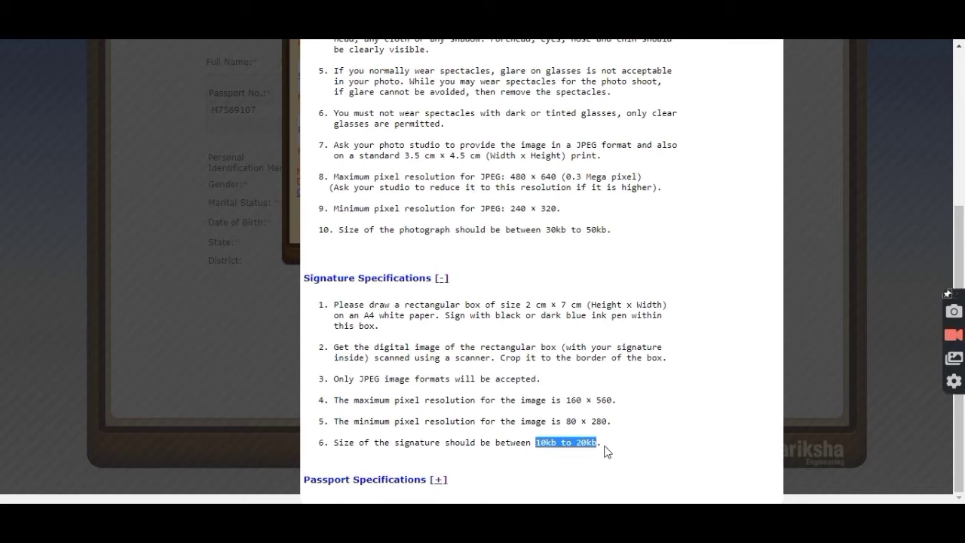
left_click(607, 451)
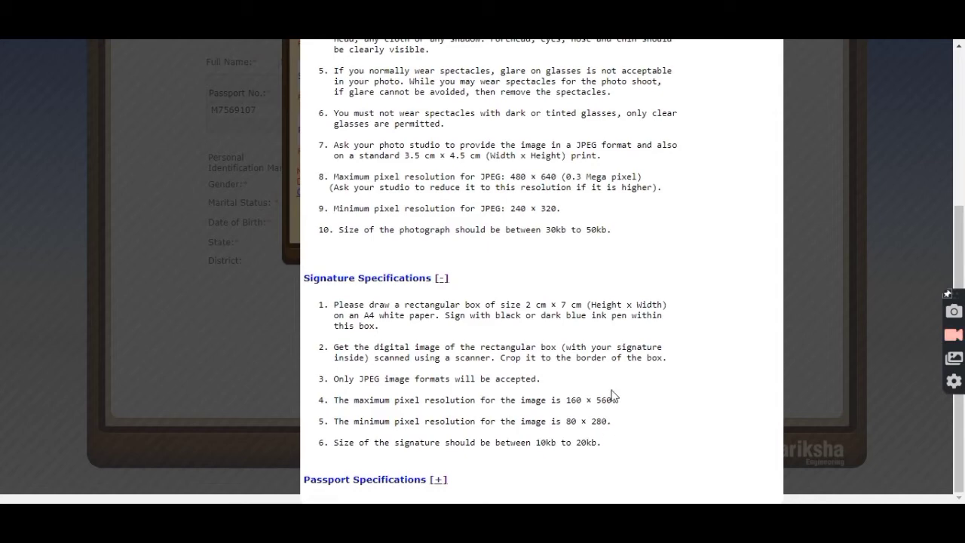
Close the specifications and save the personal supporting documents unchanged
left_click_drag(960, 241, 905, 94)
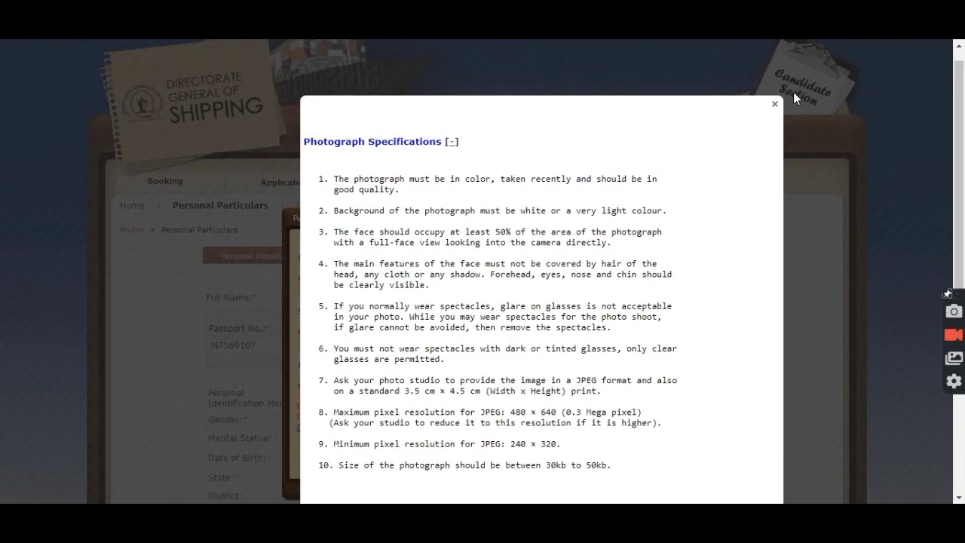
left_click(775, 106)
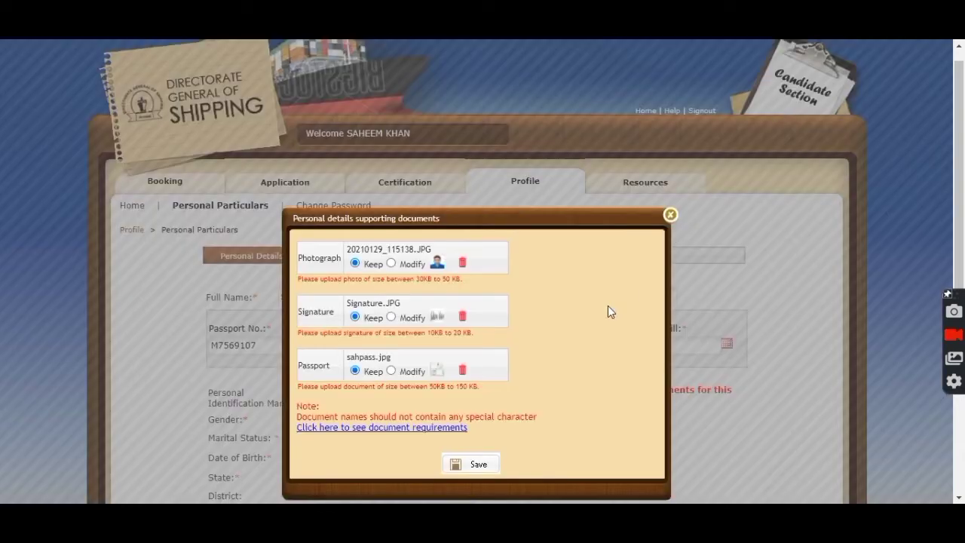
left_click(470, 465)
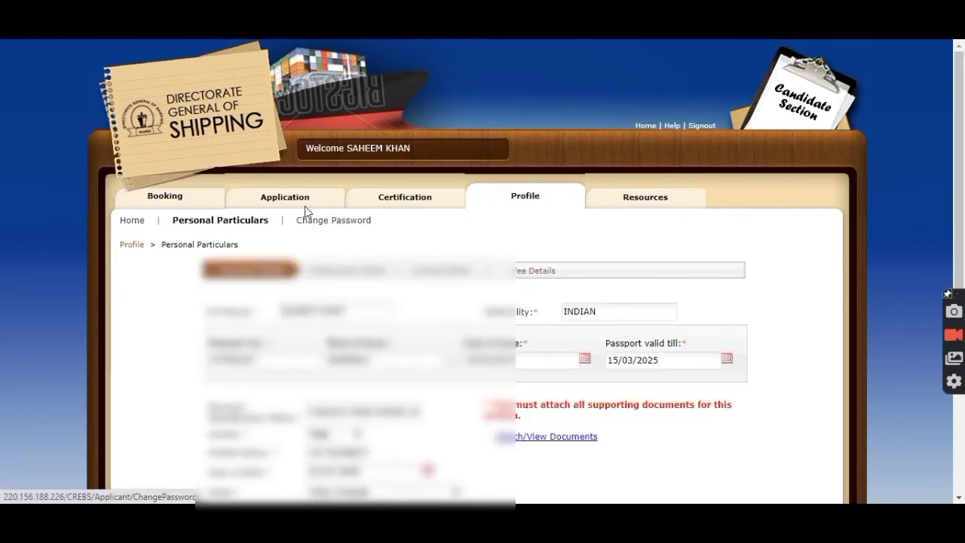
left_click(406, 203)
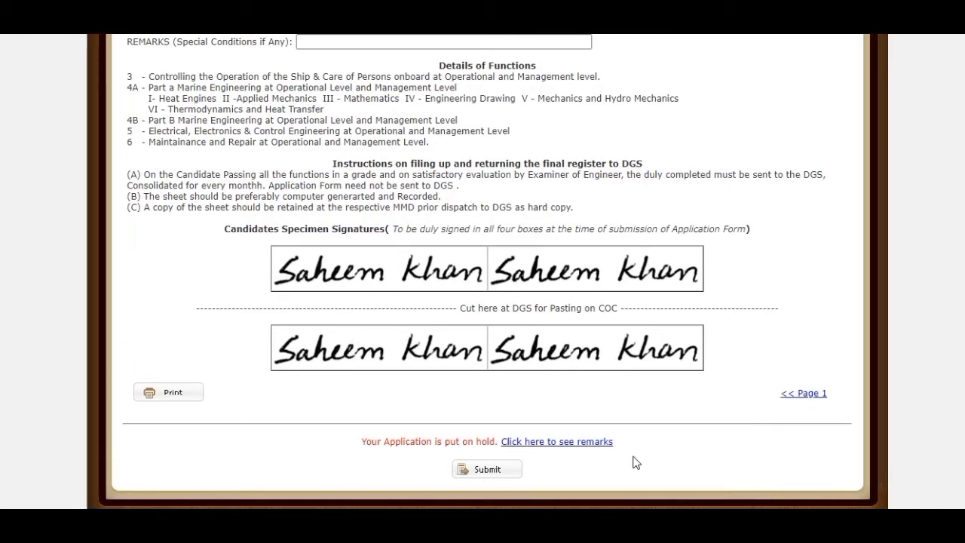
Read the hold remarks: birth place per passport, stamped CDC page and borderless photo
left_click(532, 443)
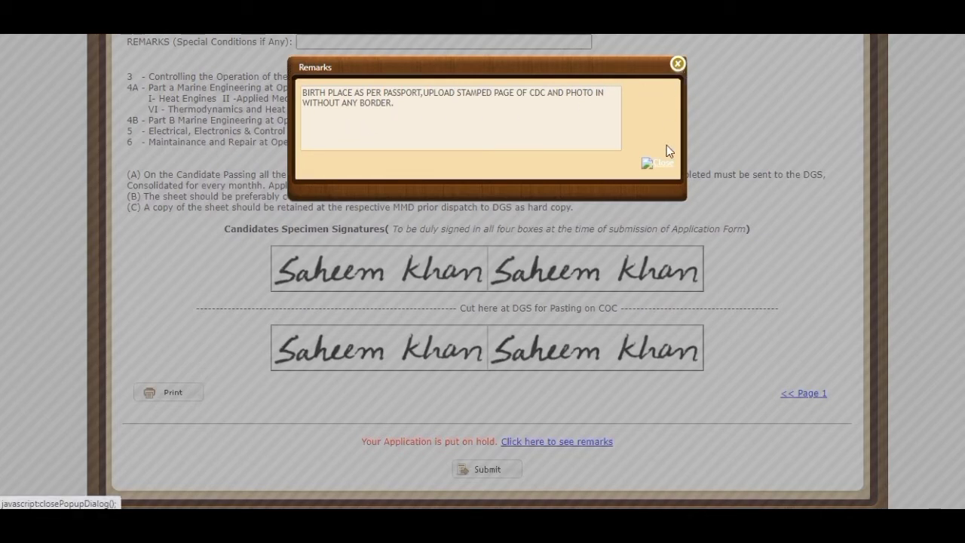
left_click(677, 67)
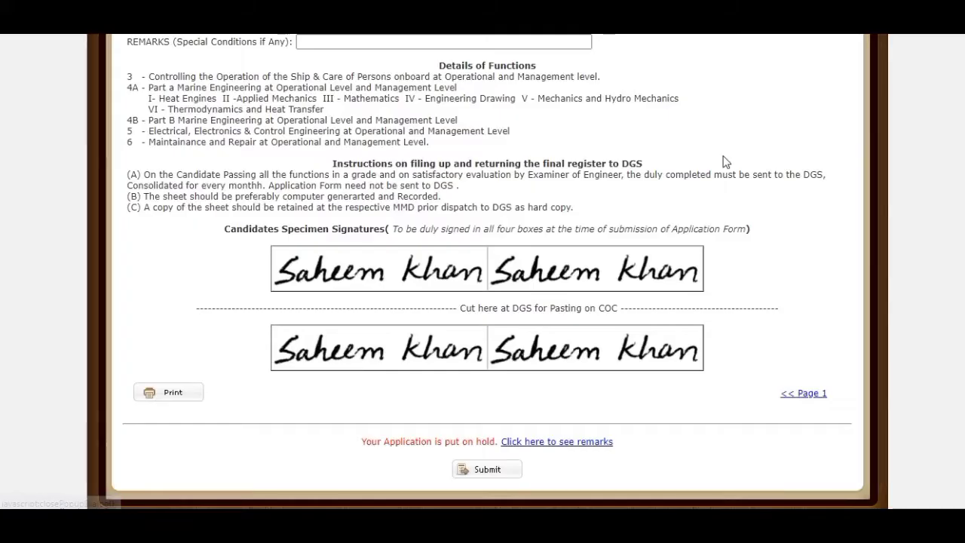
scroll(928, 403, "up", 3)
scroll(483, 272, "up", 6)
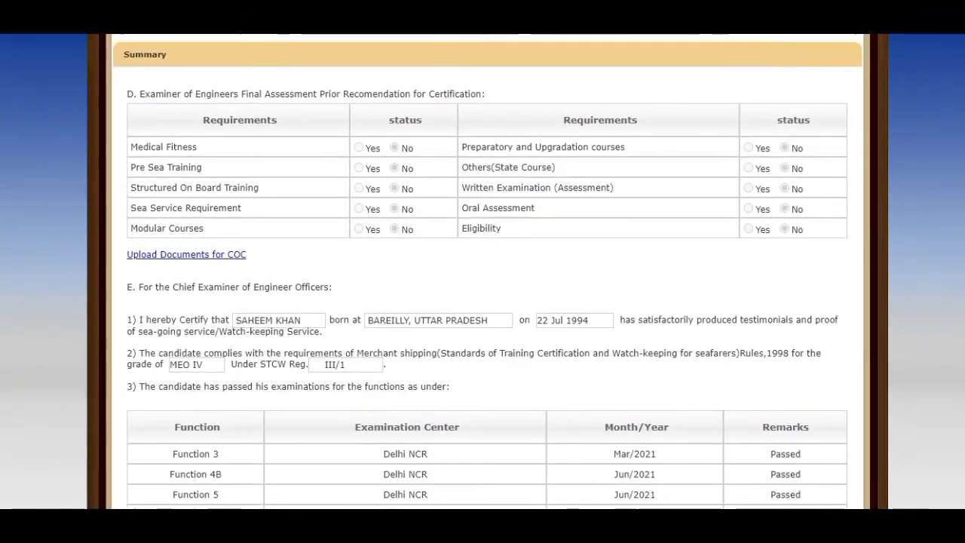
left_click(163, 254)
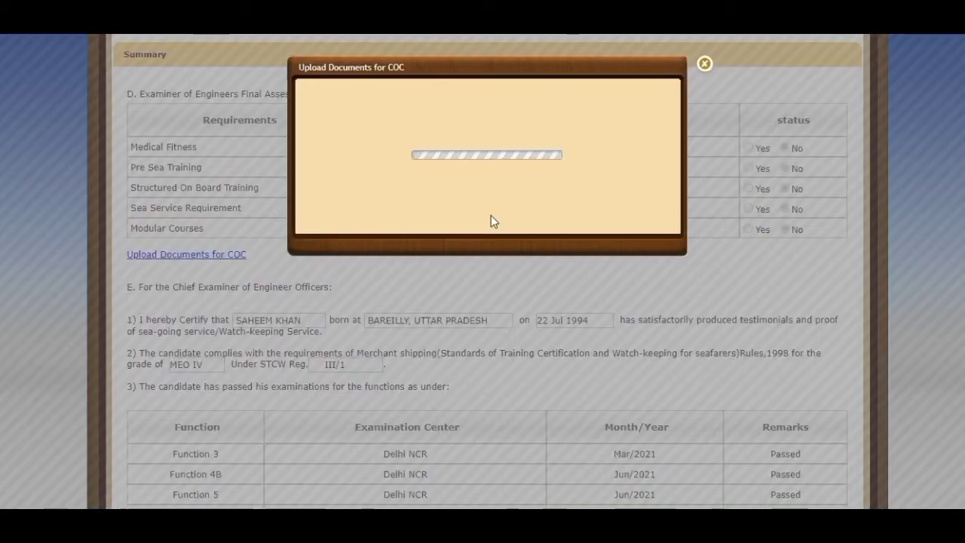
left_click_drag(714, 116, 719, 418)
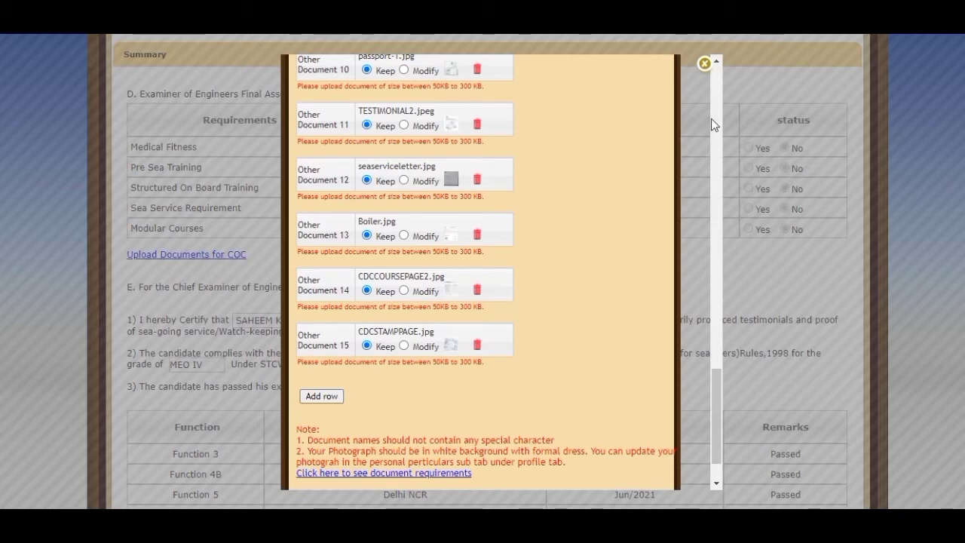
left_click(705, 65)
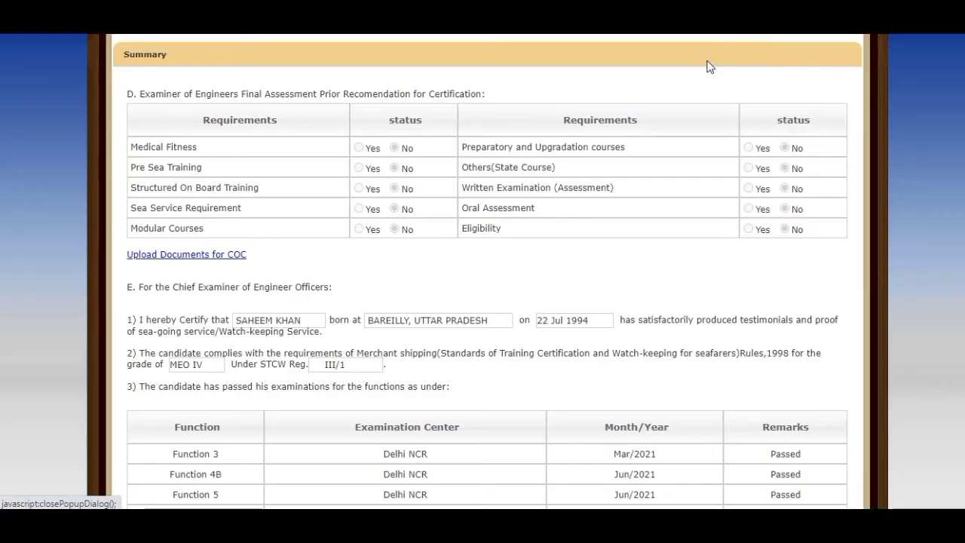
scroll(603, 159, "up", 3)
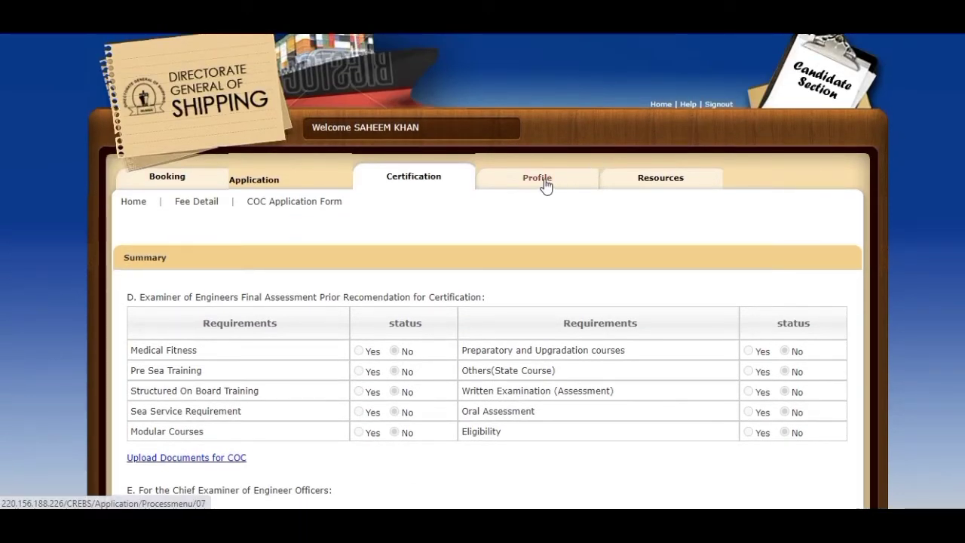
left_click(546, 185)
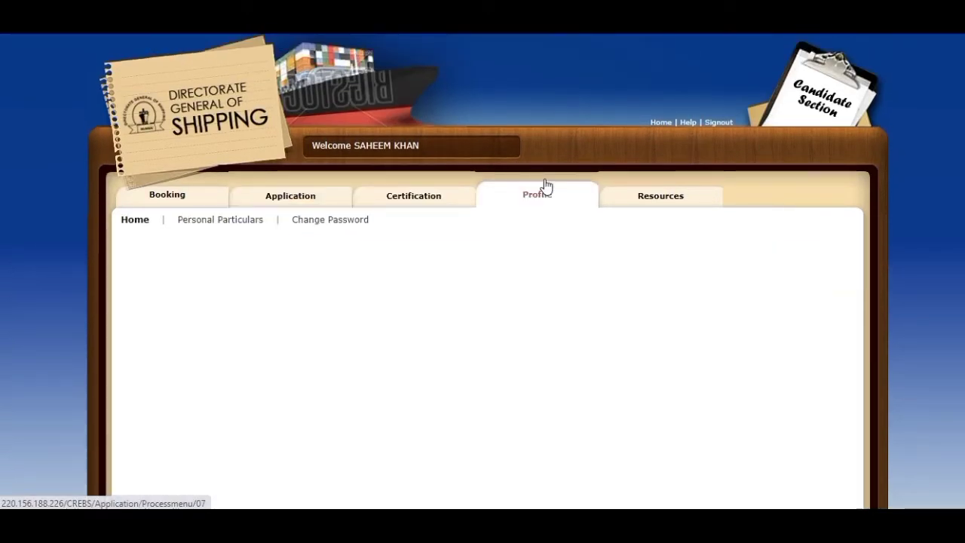
left_click(245, 226)
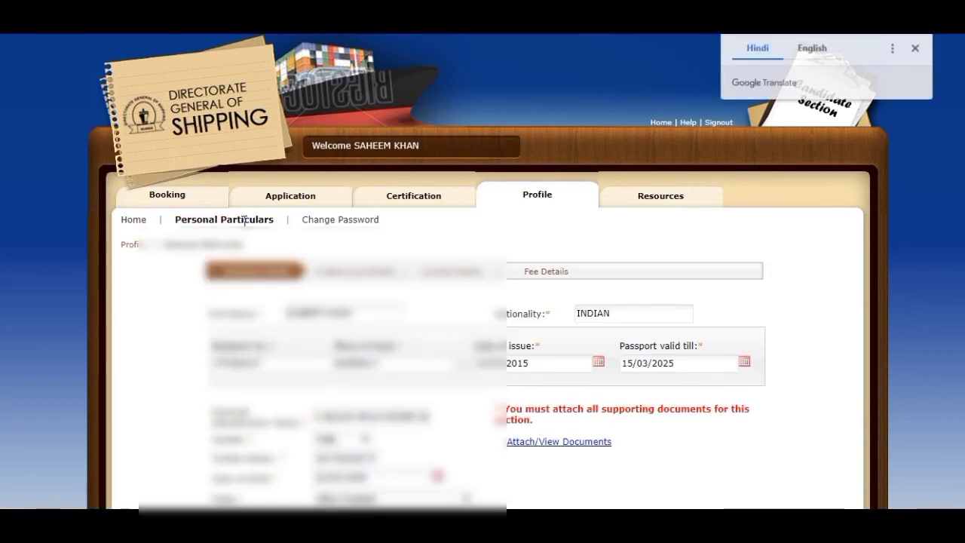
scroll(939, 181, "down", 3)
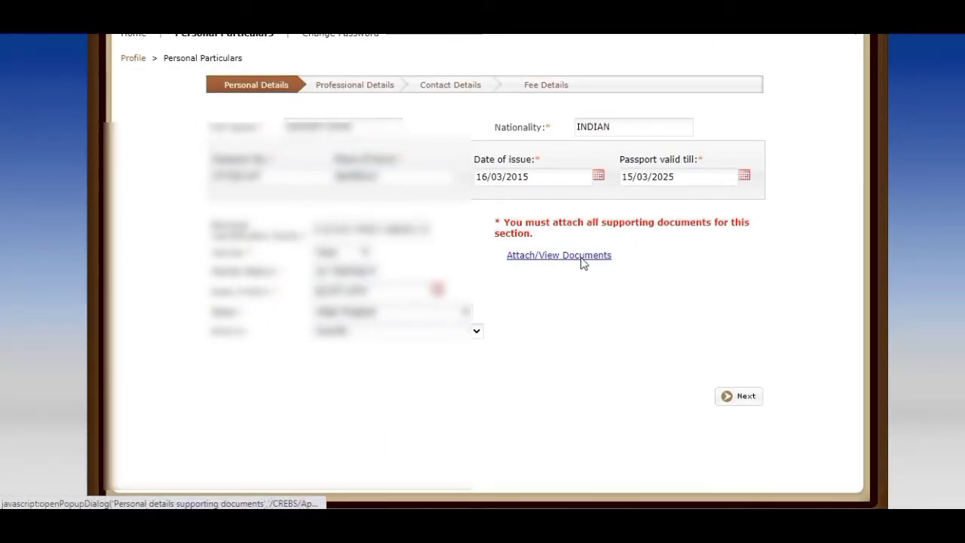
left_click(579, 257)
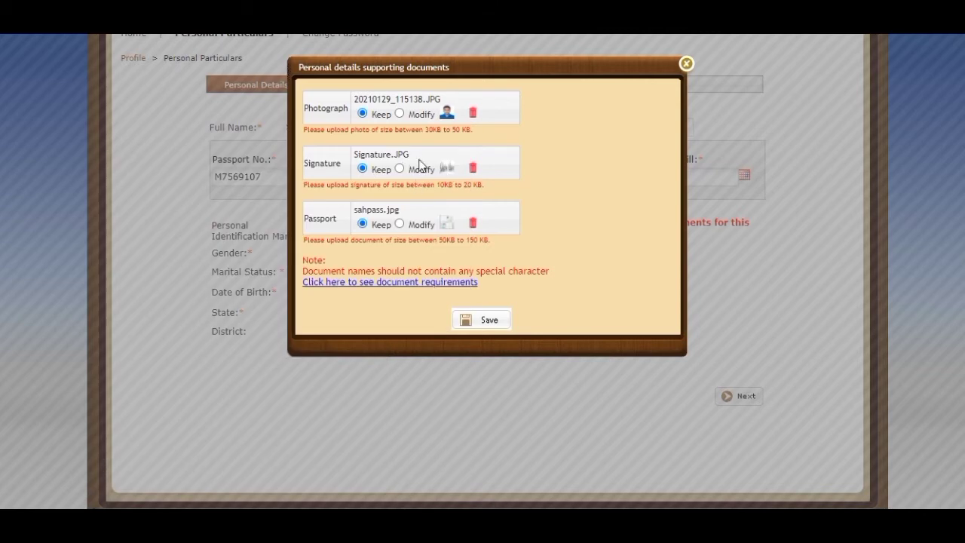
left_click(400, 114)
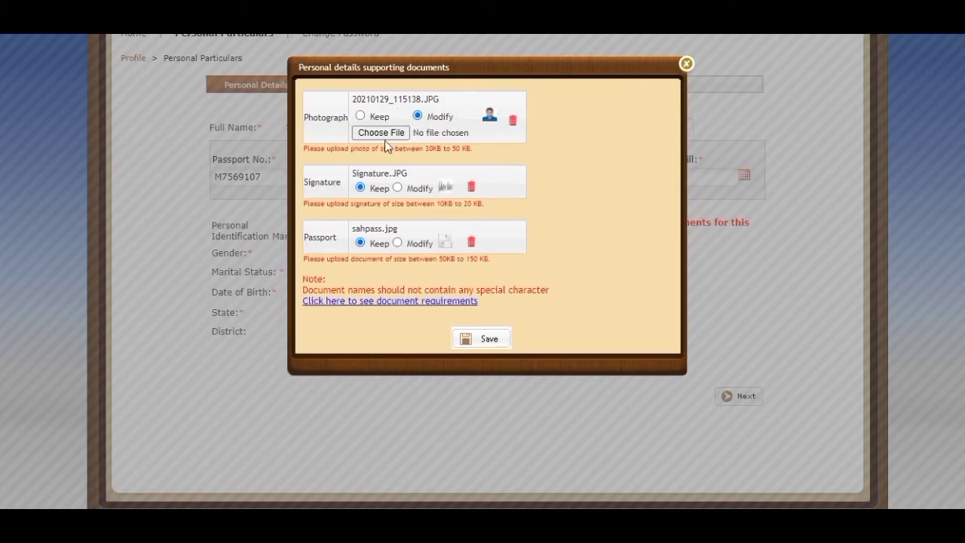
left_click(383, 133)
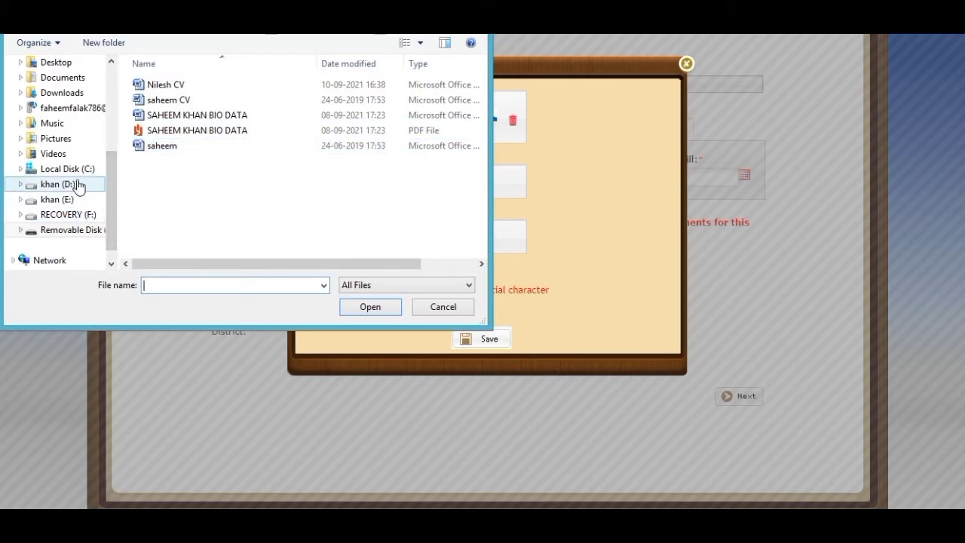
left_click(63, 63)
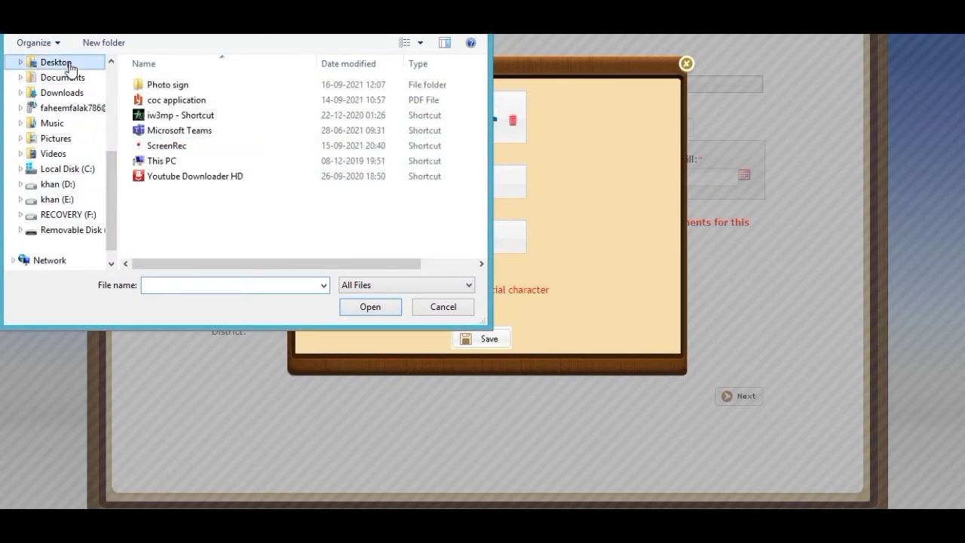
double_click(166, 91)
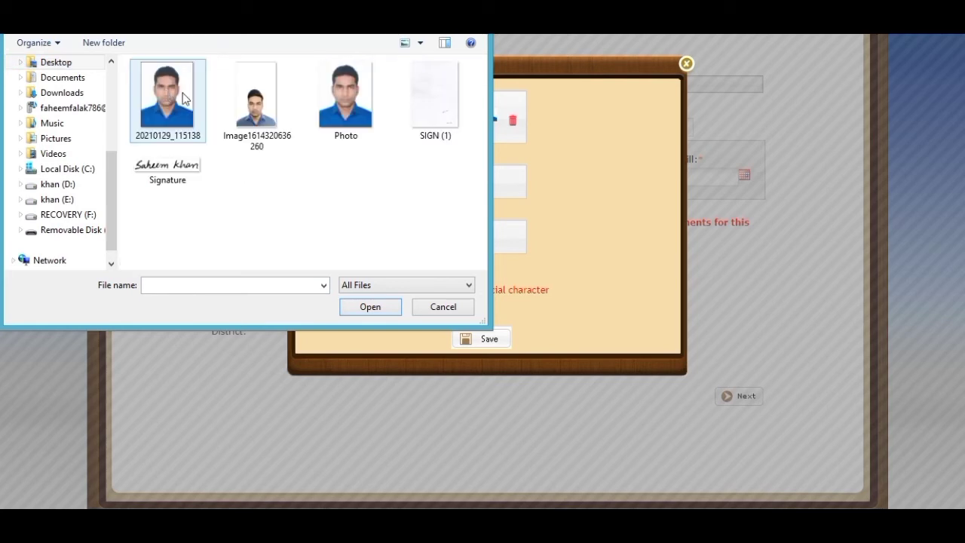
double_click(354, 118)
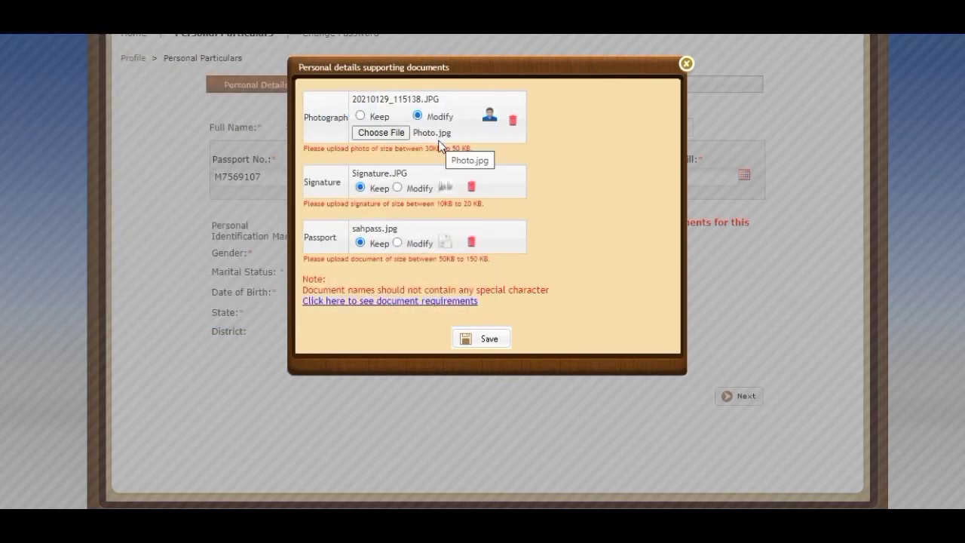
left_click(483, 341)
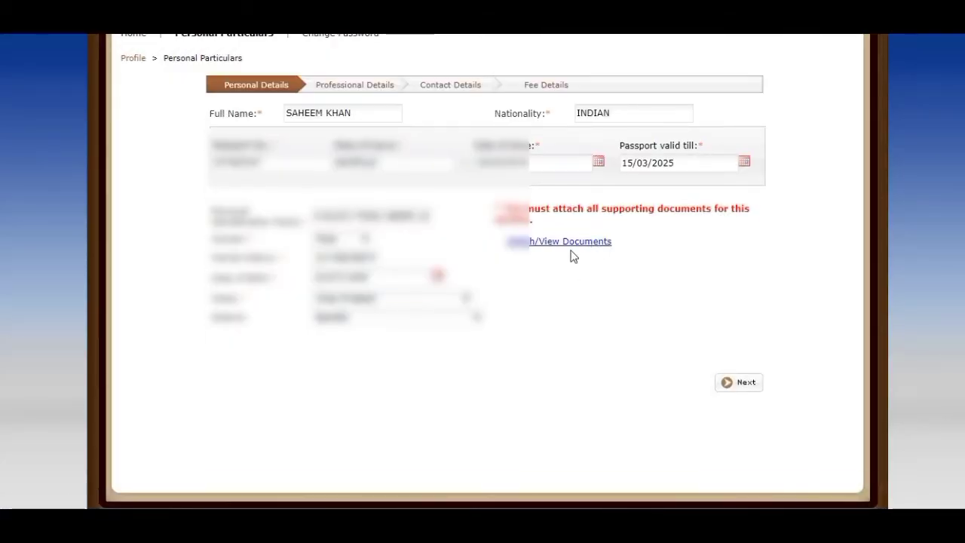
left_click(571, 243)
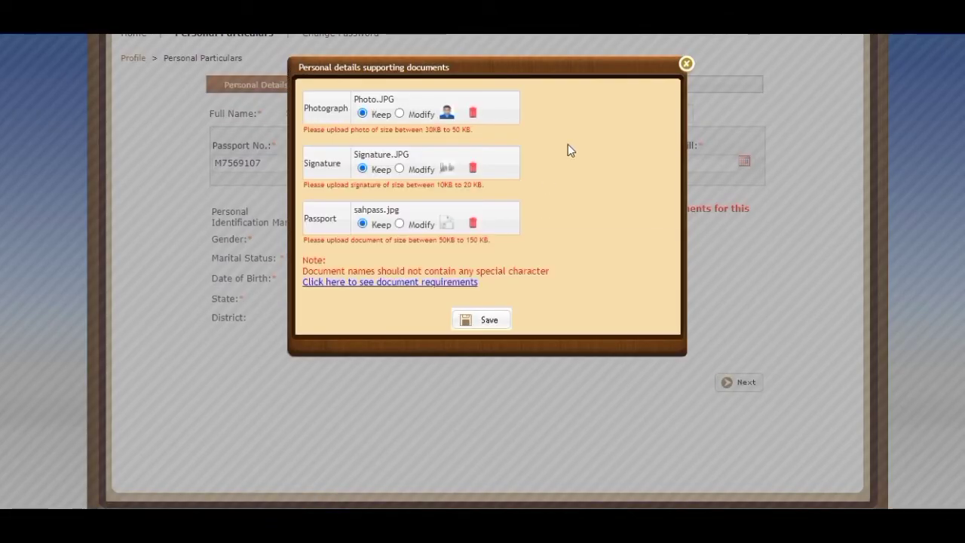
left_click(449, 119)
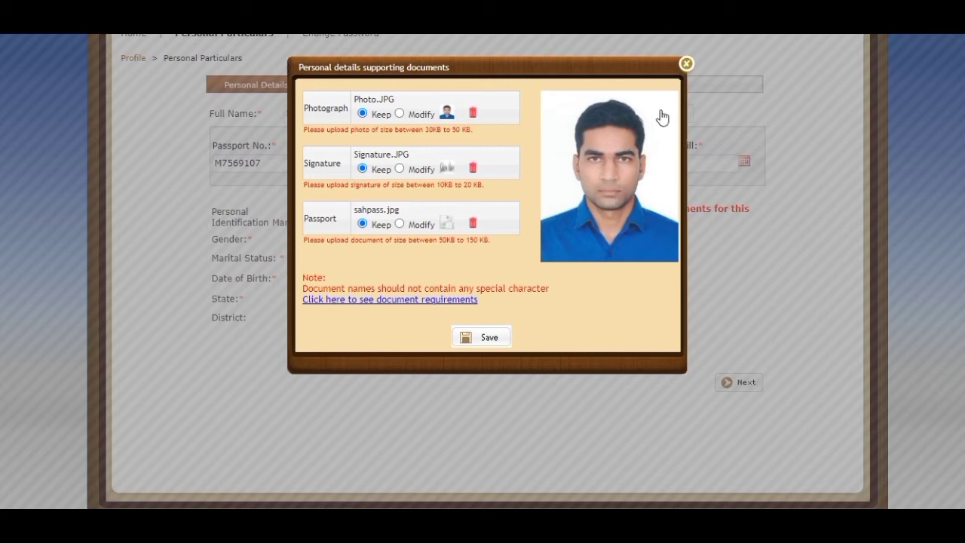
left_click(687, 66)
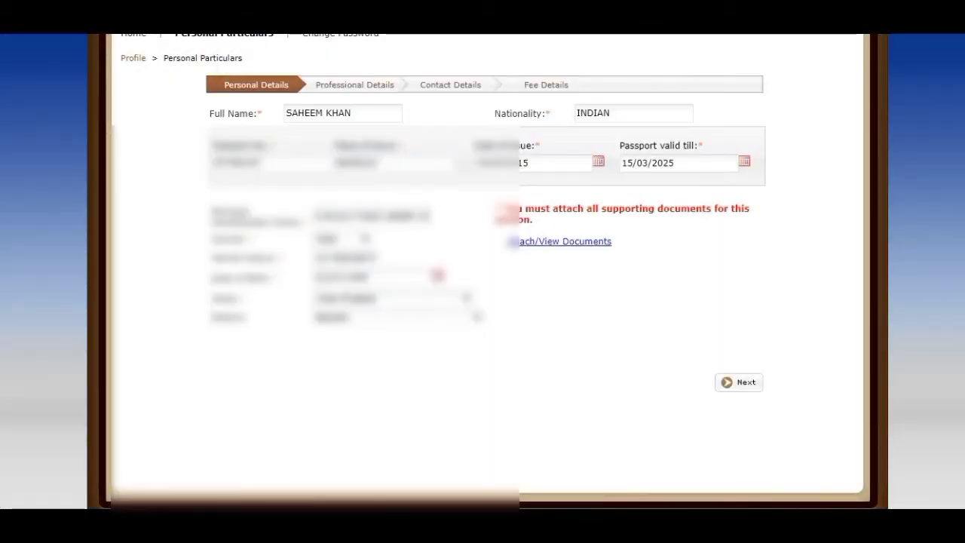
scroll(820, 168, "up", 2)
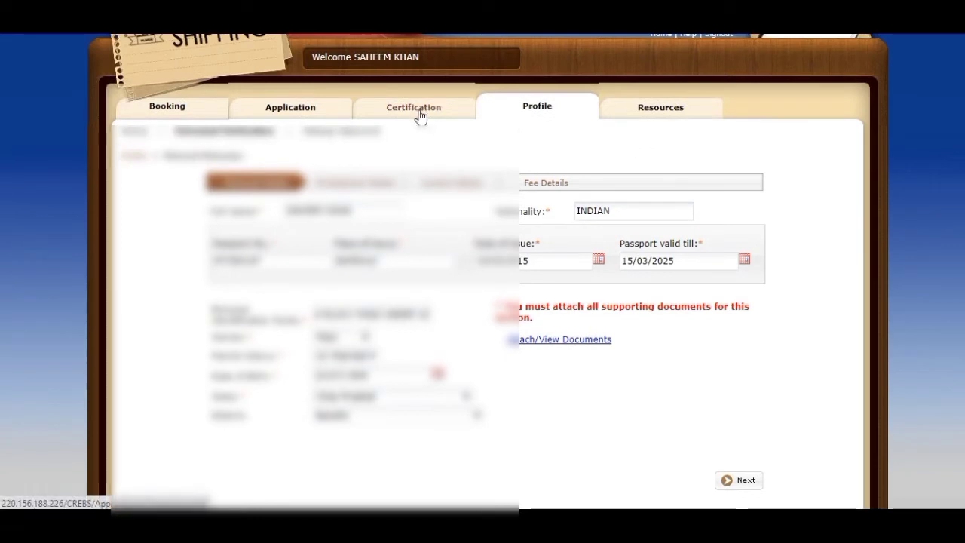
Reopen the COC application form, reread the examiner's remarks, and resubmit the application
left_click(420, 117)
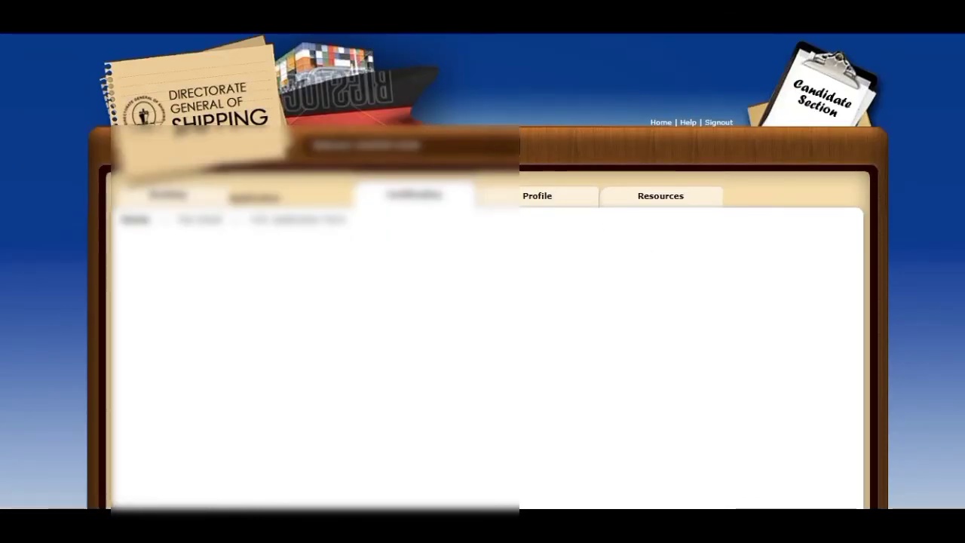
scroll(304, 159, "down", 2)
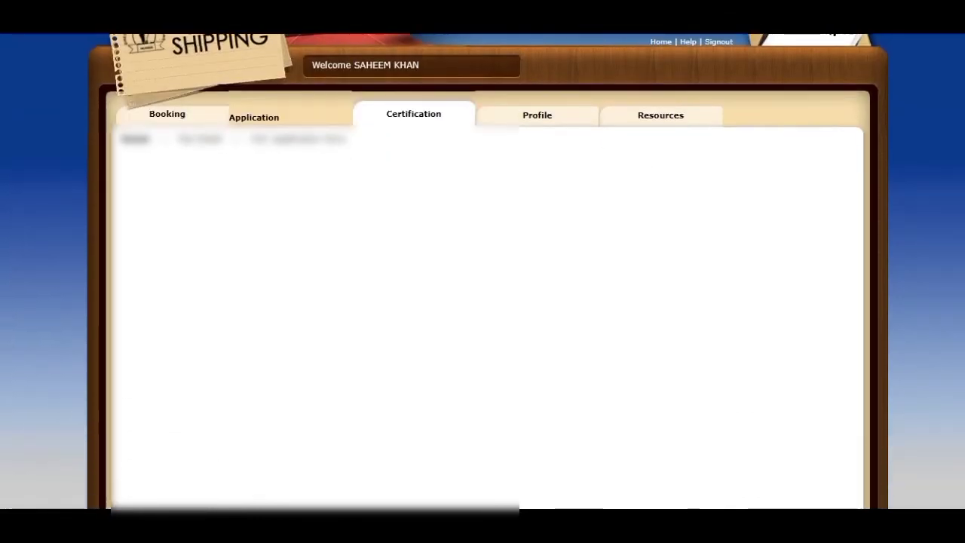
left_click(278, 139)
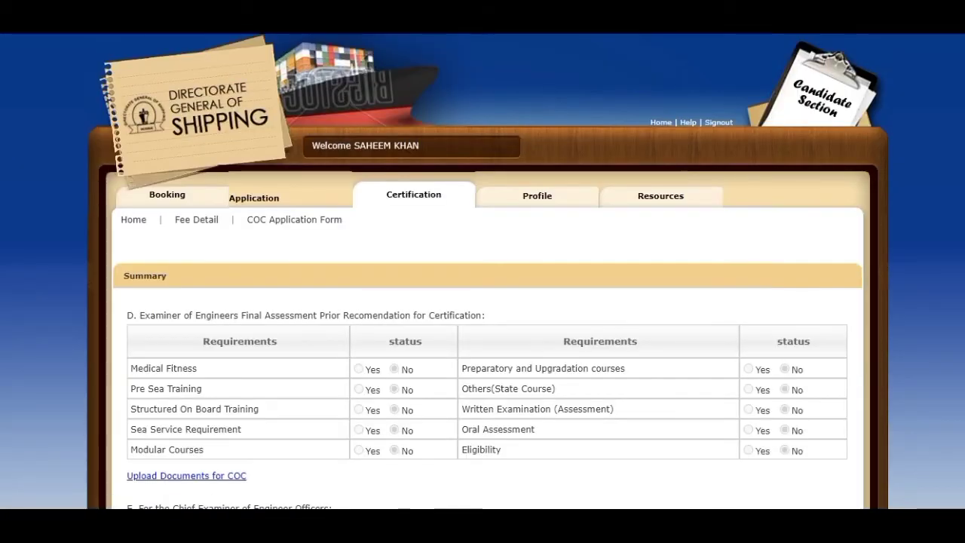
scroll(483, 272, "down", 9)
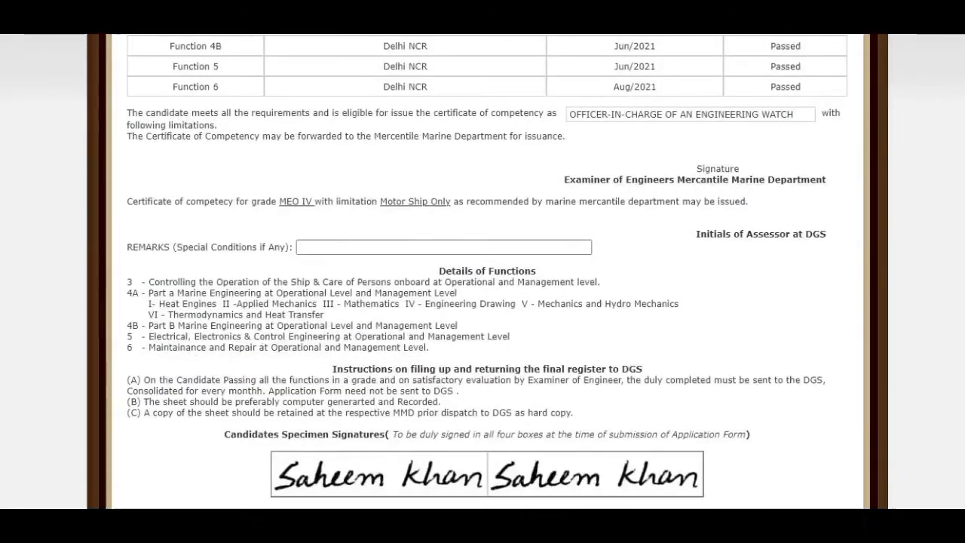
scroll(483, 272, "down", 4)
left_click(558, 397)
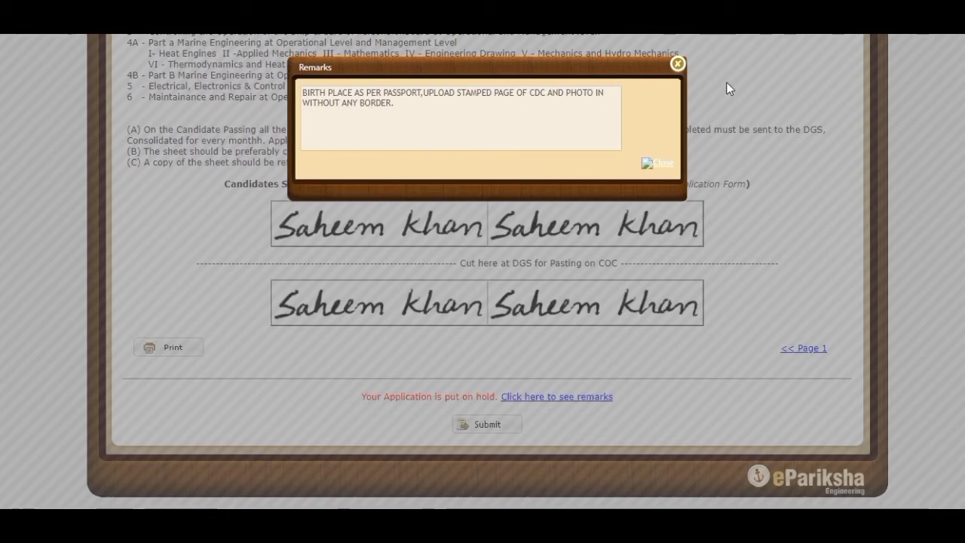
left_click(677, 67)
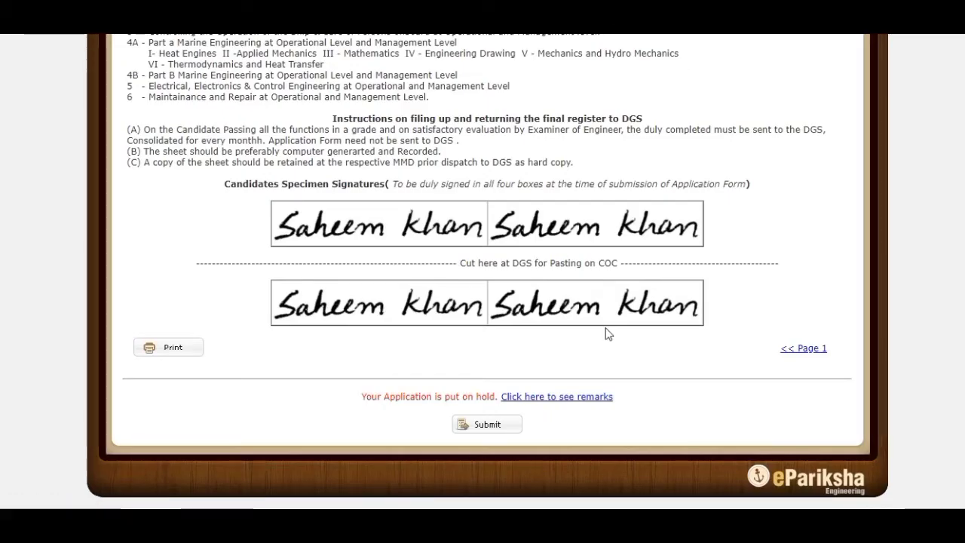
left_click(486, 424)
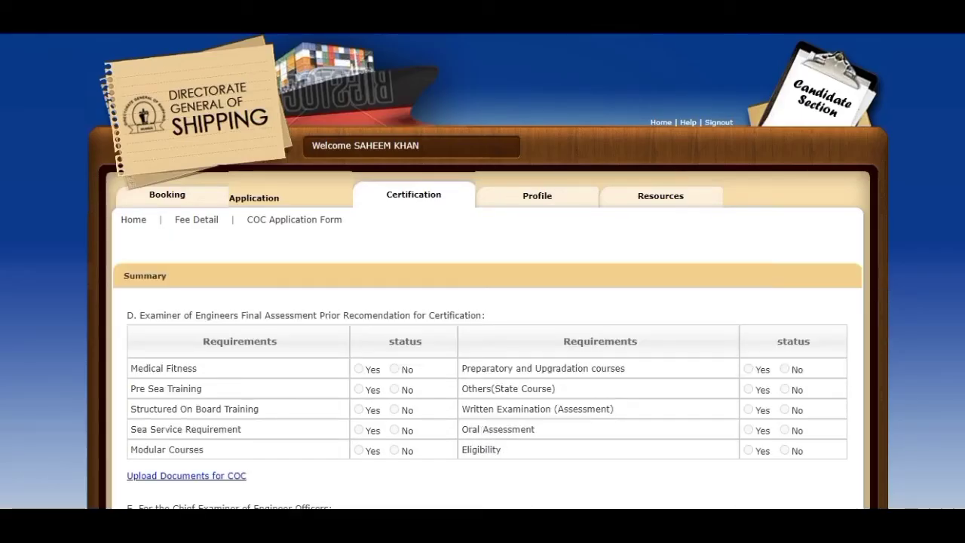
Confirm every assessment item is Yes and the form ends with 'Your COC is approved.'
scroll(482, 272, "down", 10)
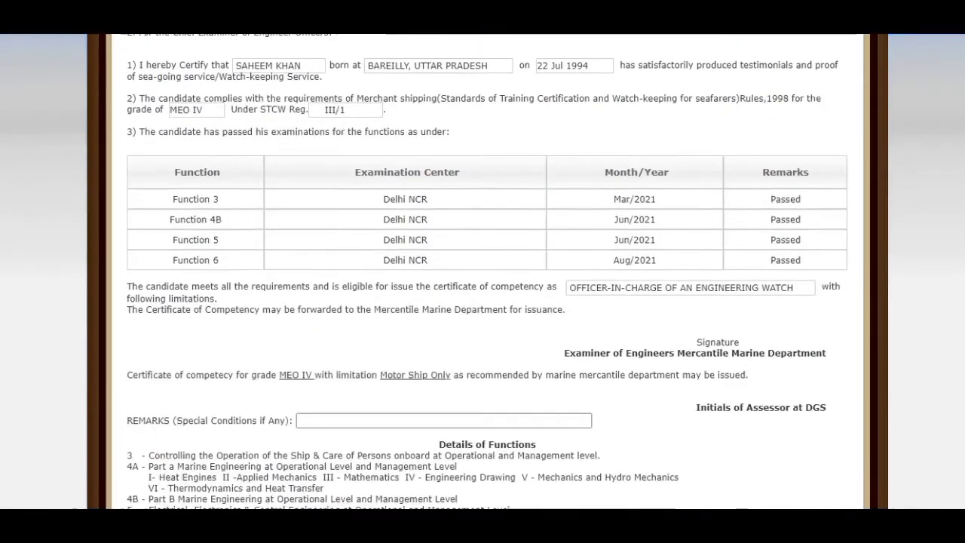
scroll(483, 271, "down", 2)
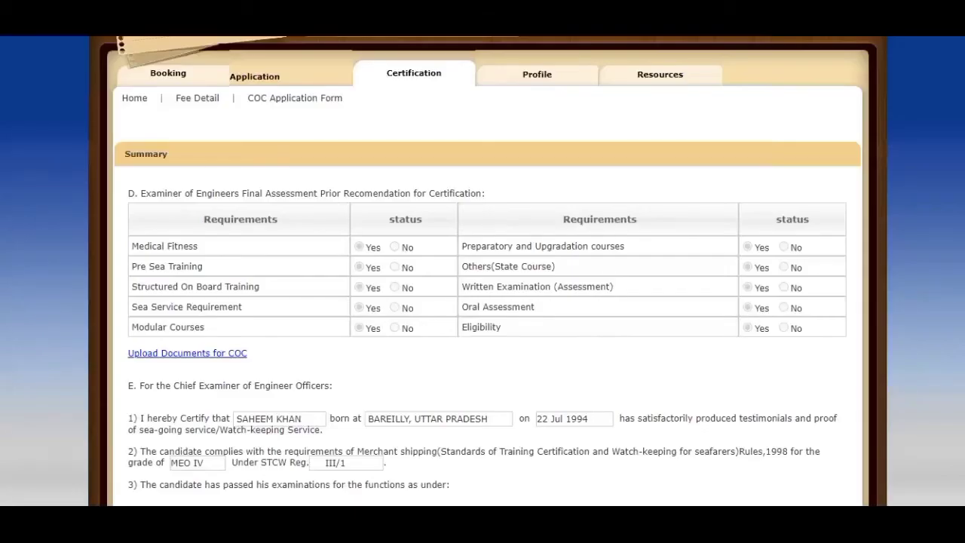
scroll(483, 271, "up", 3)
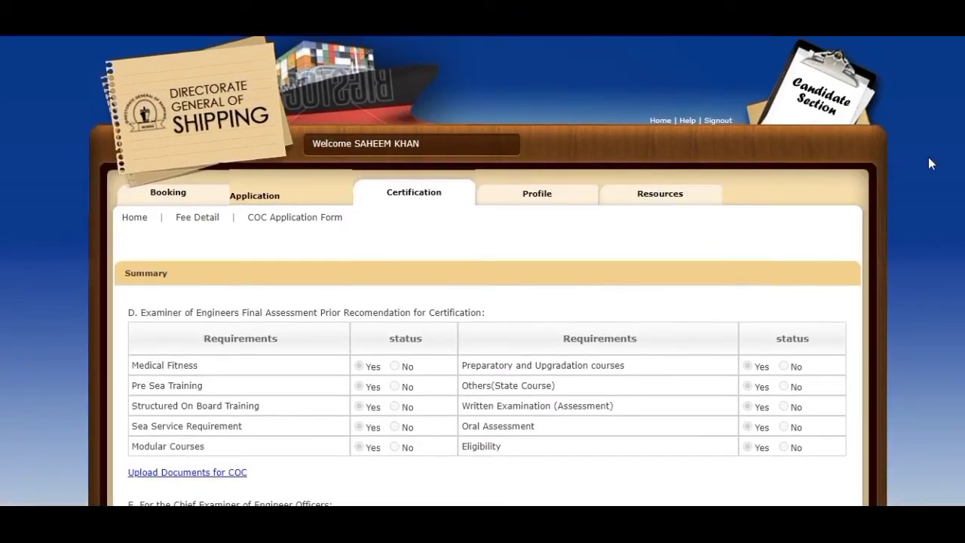
scroll(483, 271, "down", 2)
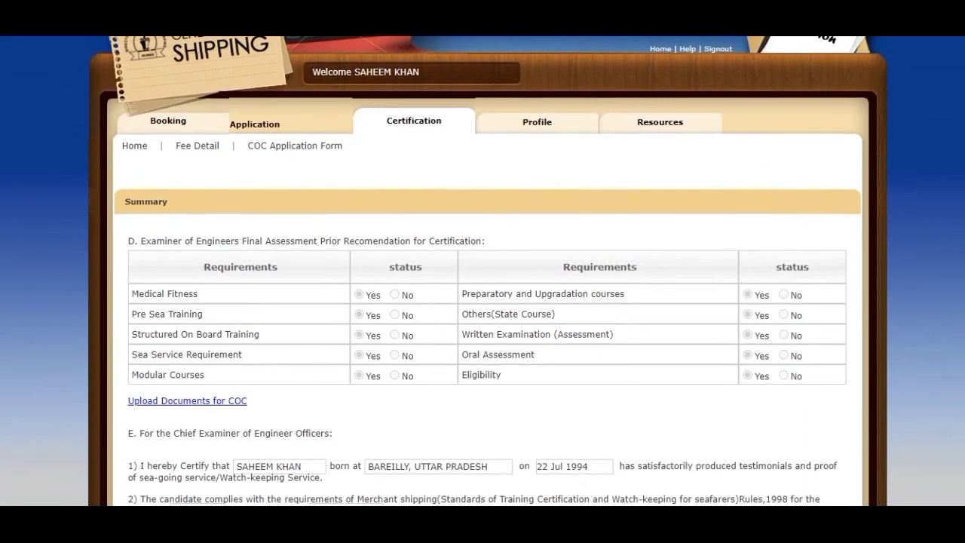
scroll(483, 272, "down", 5)
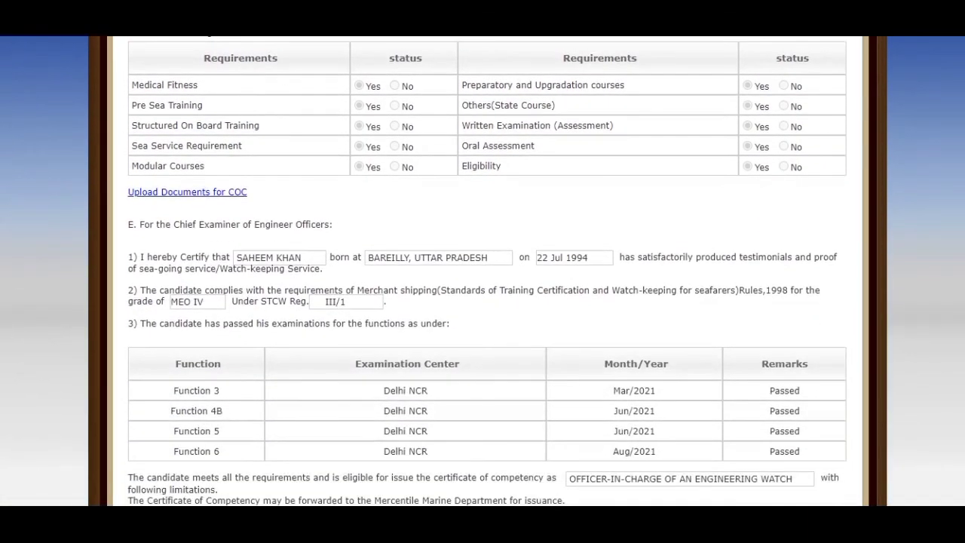
scroll(482, 271, "down", 10)
scroll(905, 444, "down", 3)
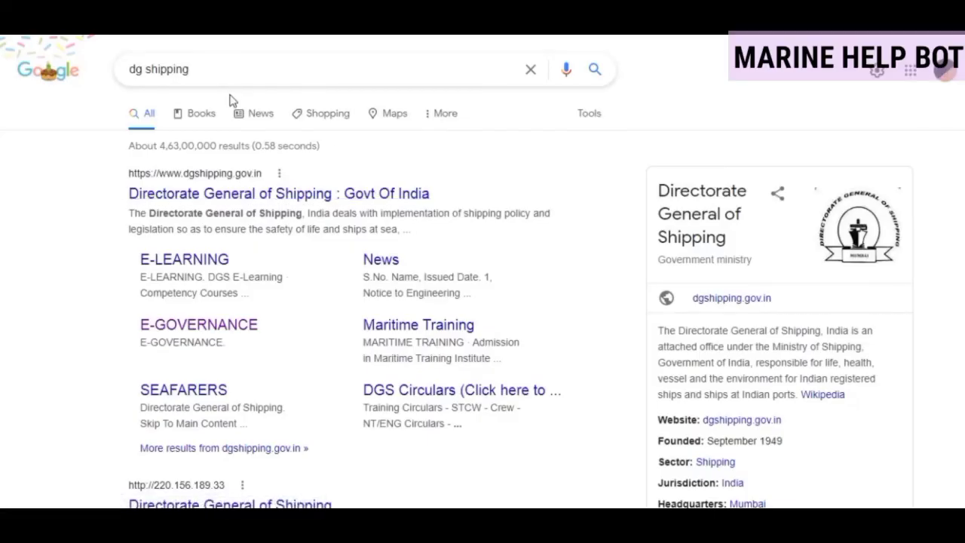
Open the Directorate General of Shipping website and go to its COC Checker
left_click(259, 197)
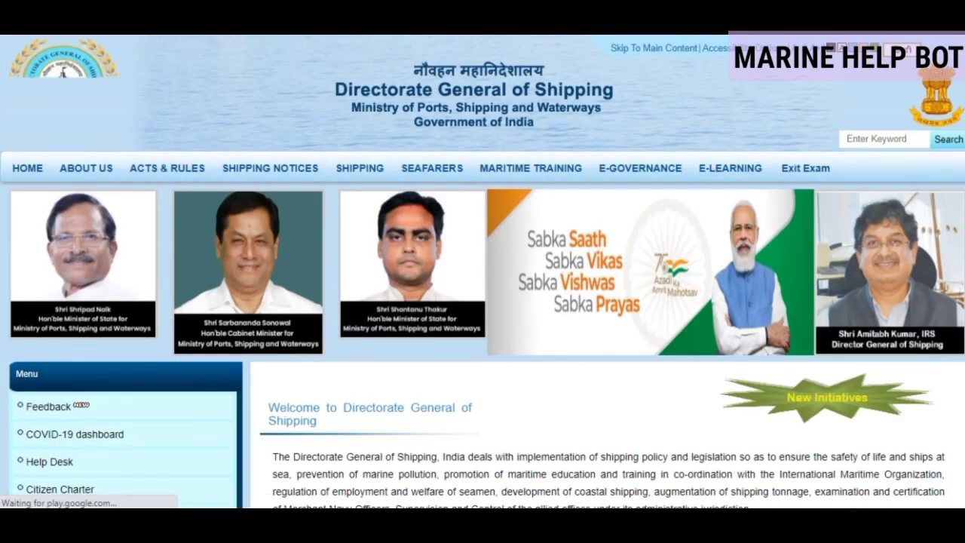
scroll(482, 272, "down", 2)
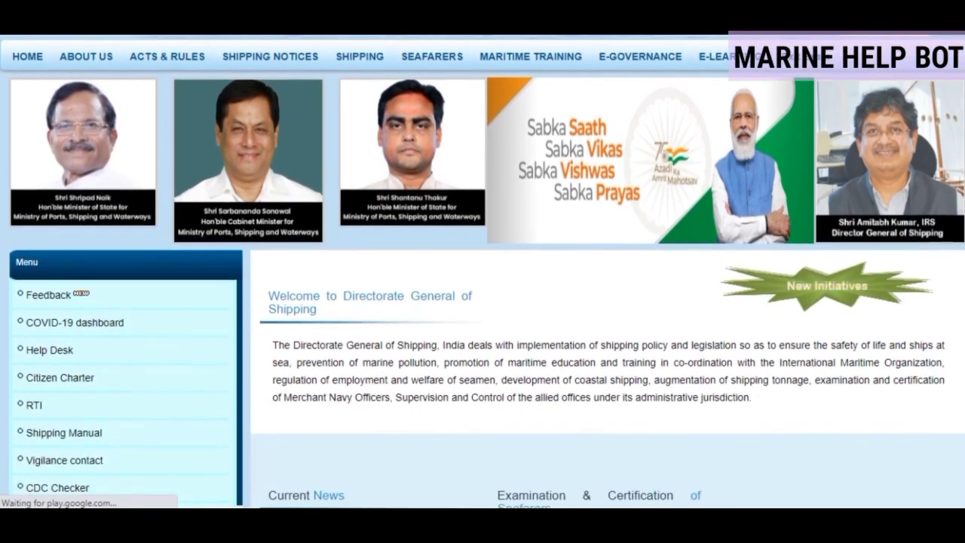
scroll(445, 326, "down", 3)
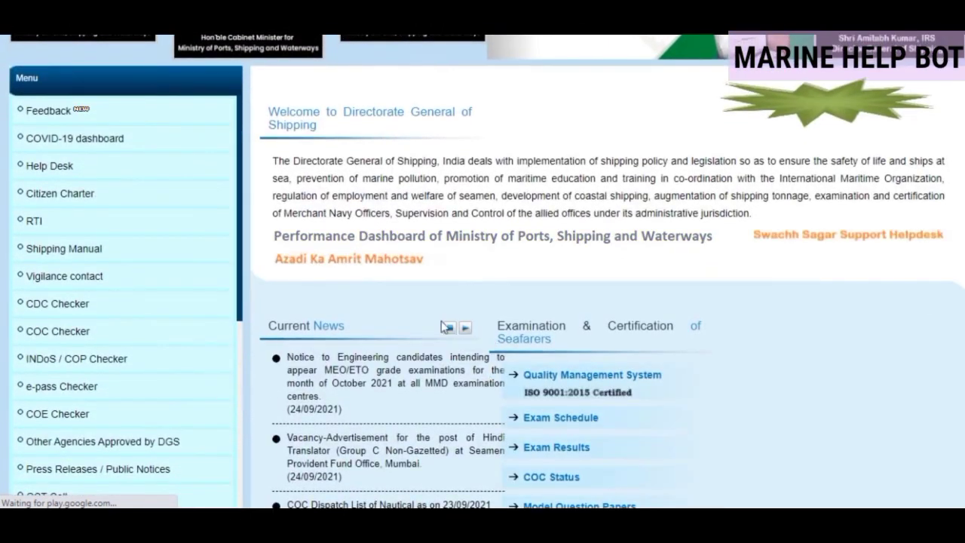
left_click(53, 339)
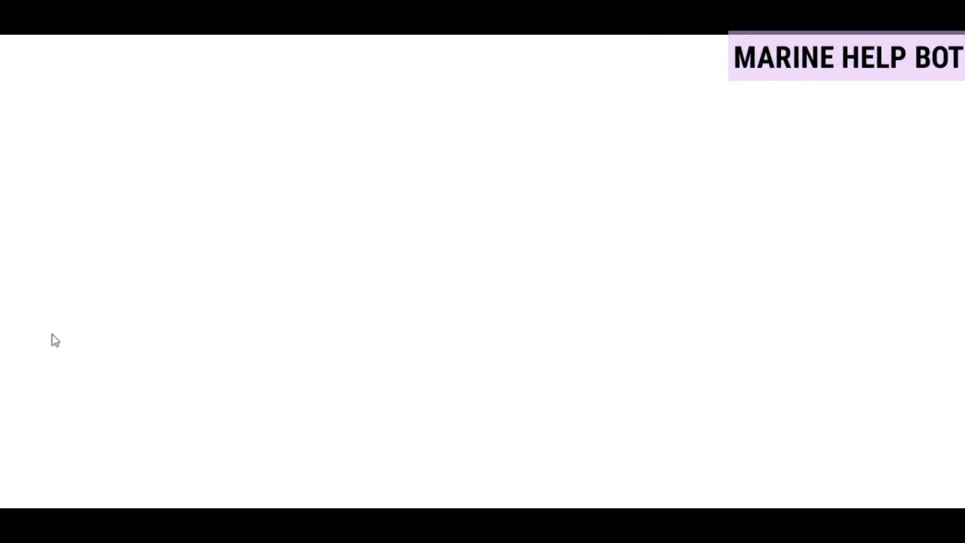
Search by INDoS number and date of birth, showing the verified Class IV COC valid till 03-AUG-2026
left_click(640, 251)
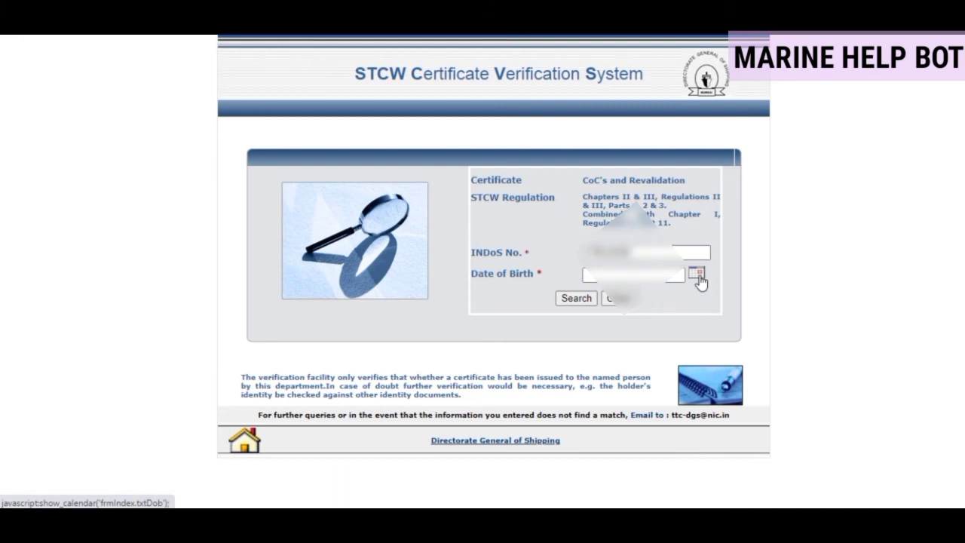
left_click(698, 277)
left_click(572, 301)
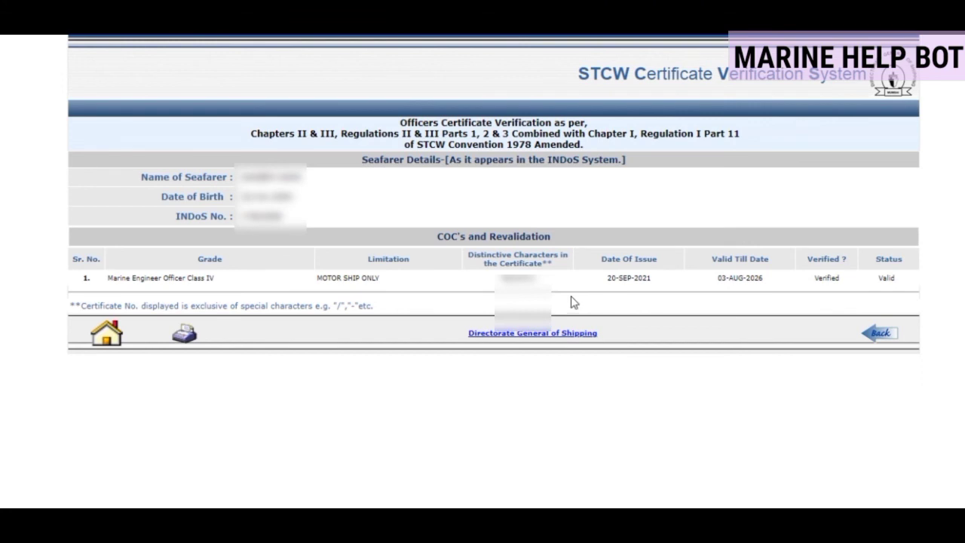
left_click_drag(571, 301, 309, 324)
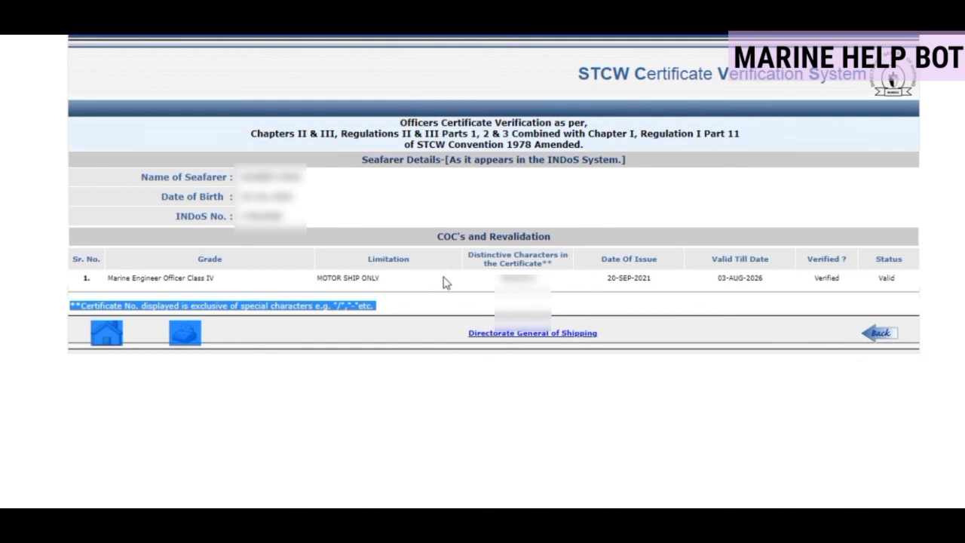
left_click(714, 307)
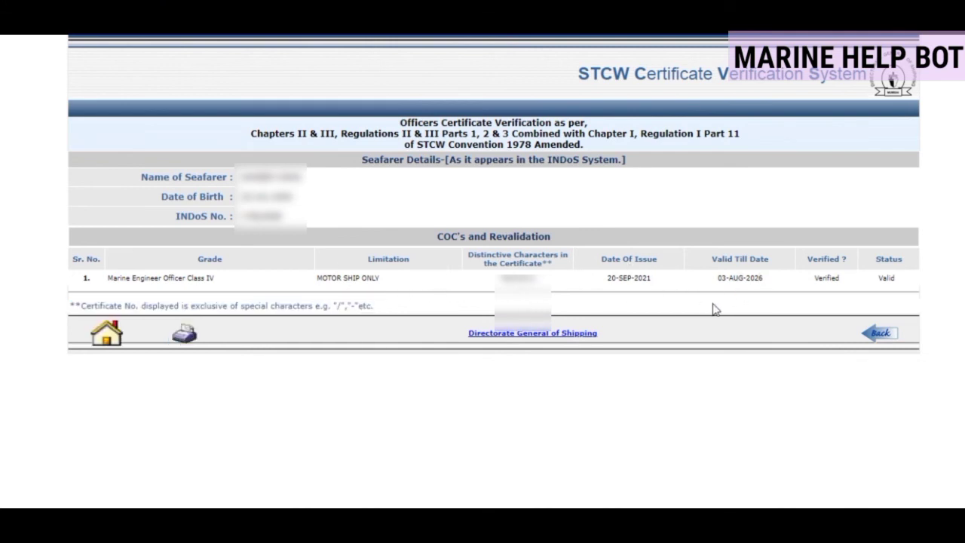